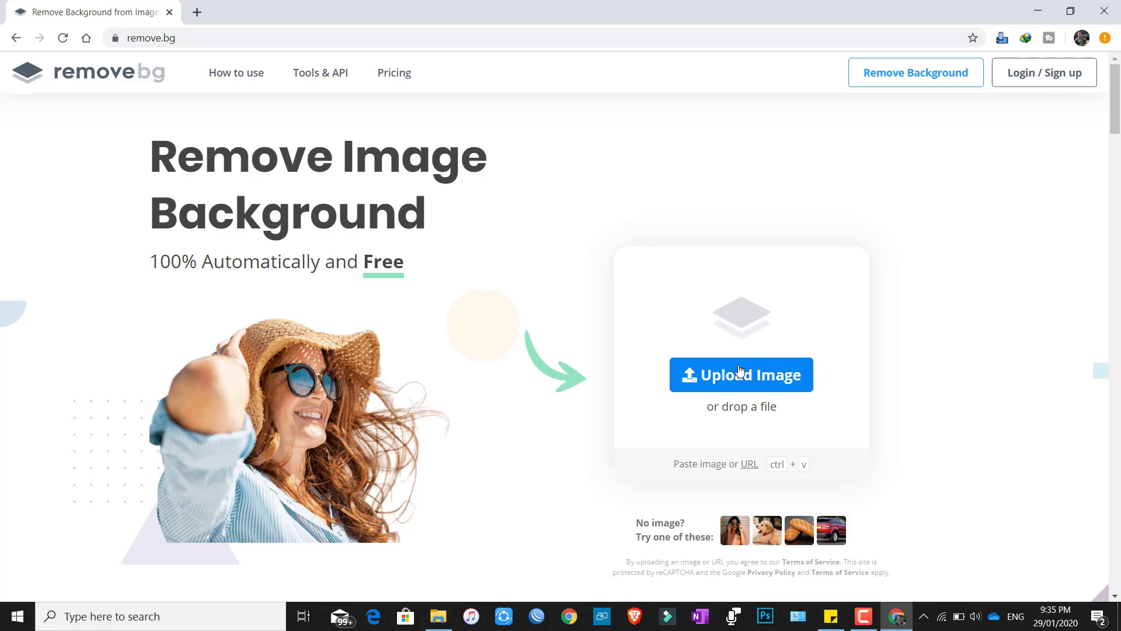
Upload the portrait photo from Desktop > remove bg - tutorial to remove.bg.
click(745, 375)
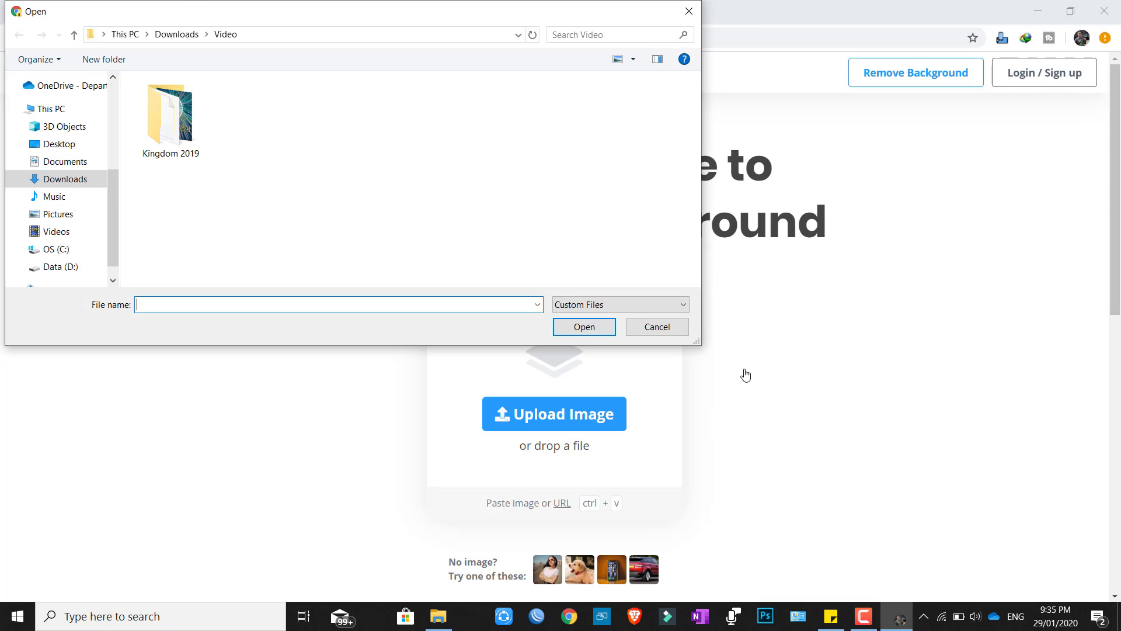
scroll(77, 252, down, 1)
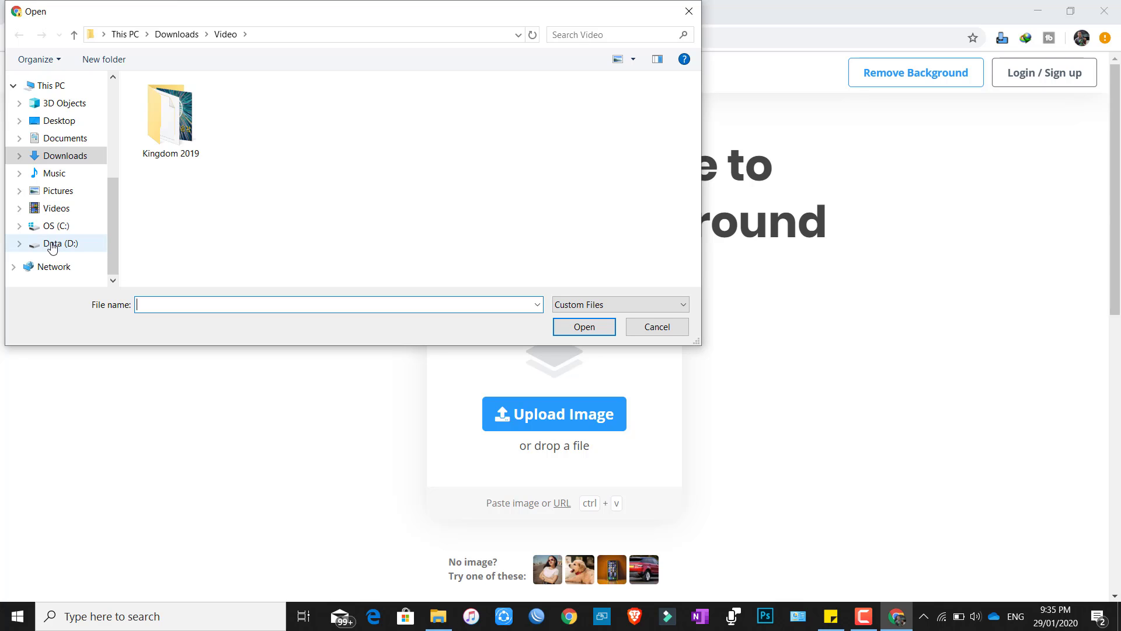
click(66, 125)
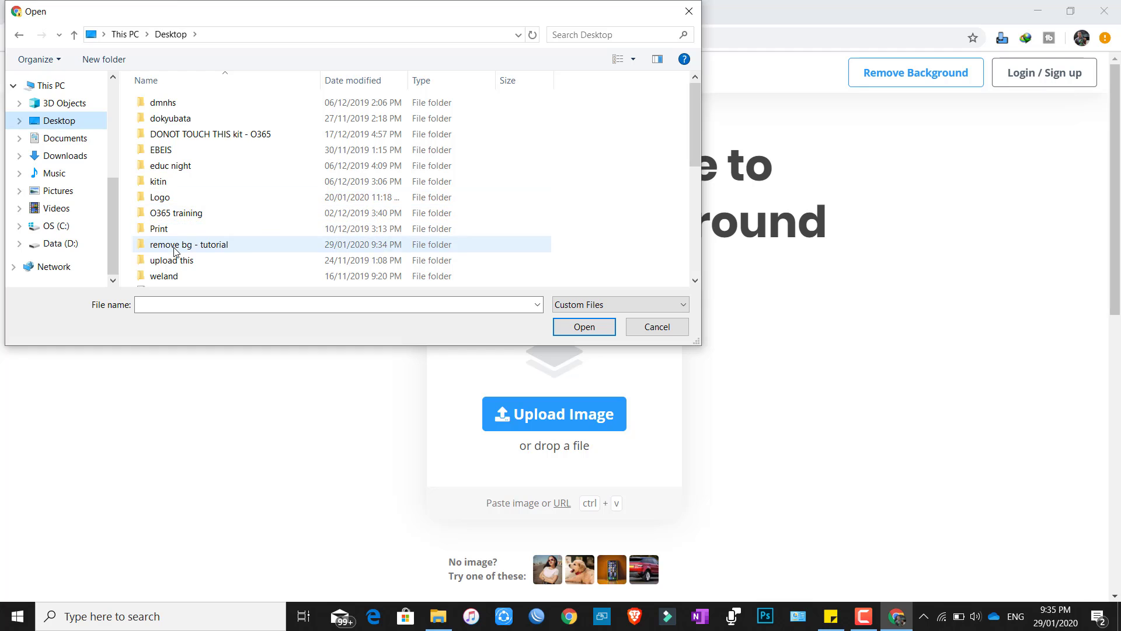
click(175, 247)
double_click(174, 250)
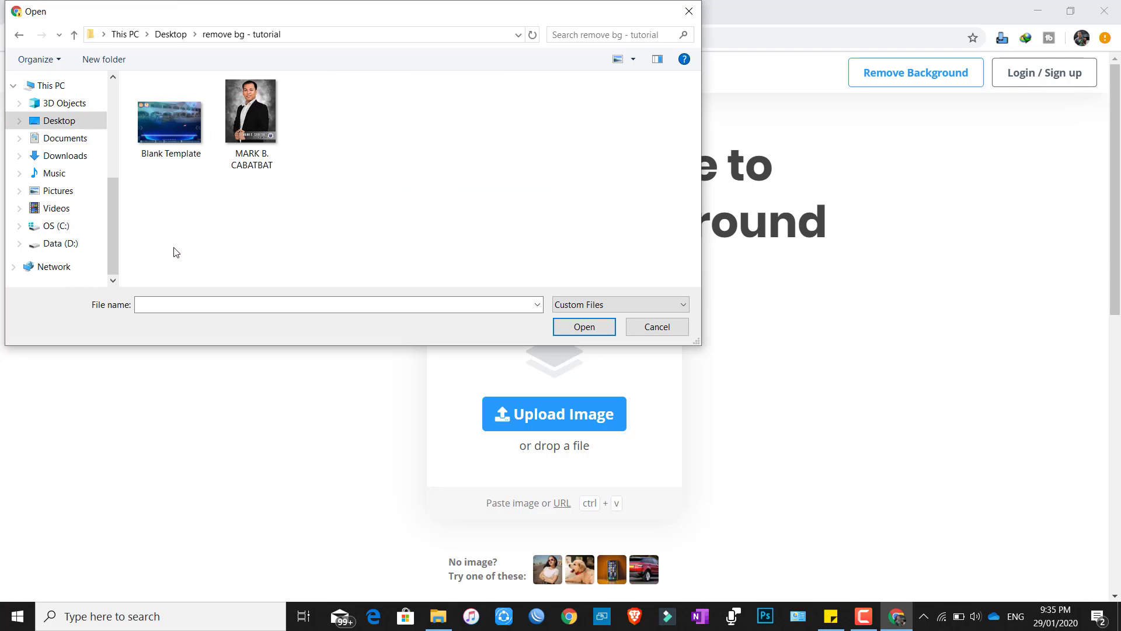
double_click(267, 117)
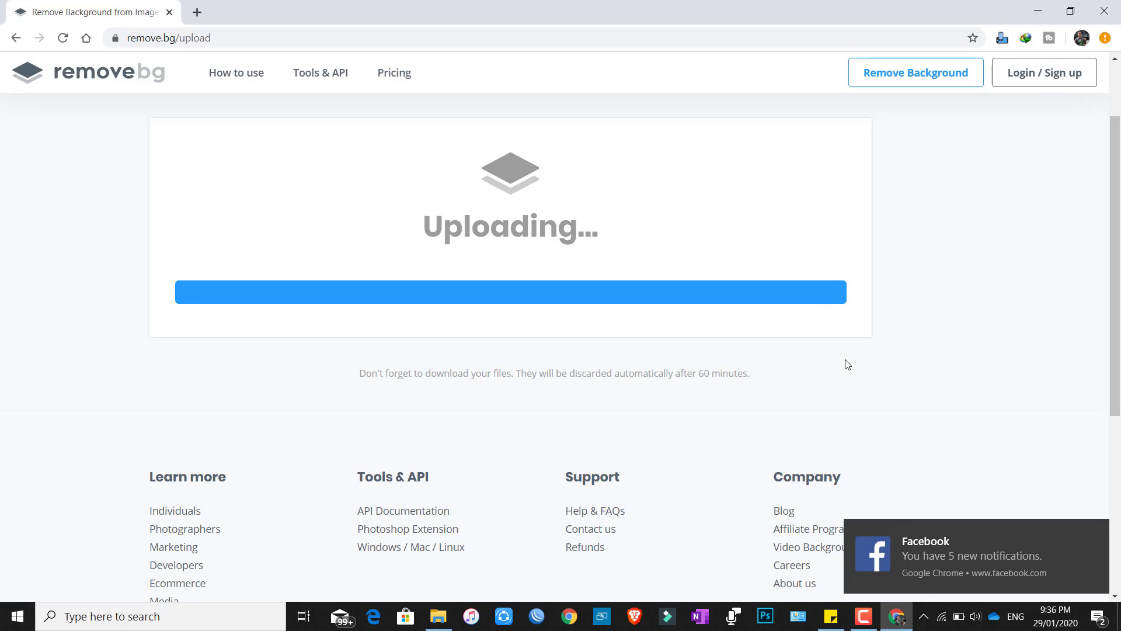
Download the background-removed PNG from remove.bg and show it in the Downloads folder.
click(1095, 530)
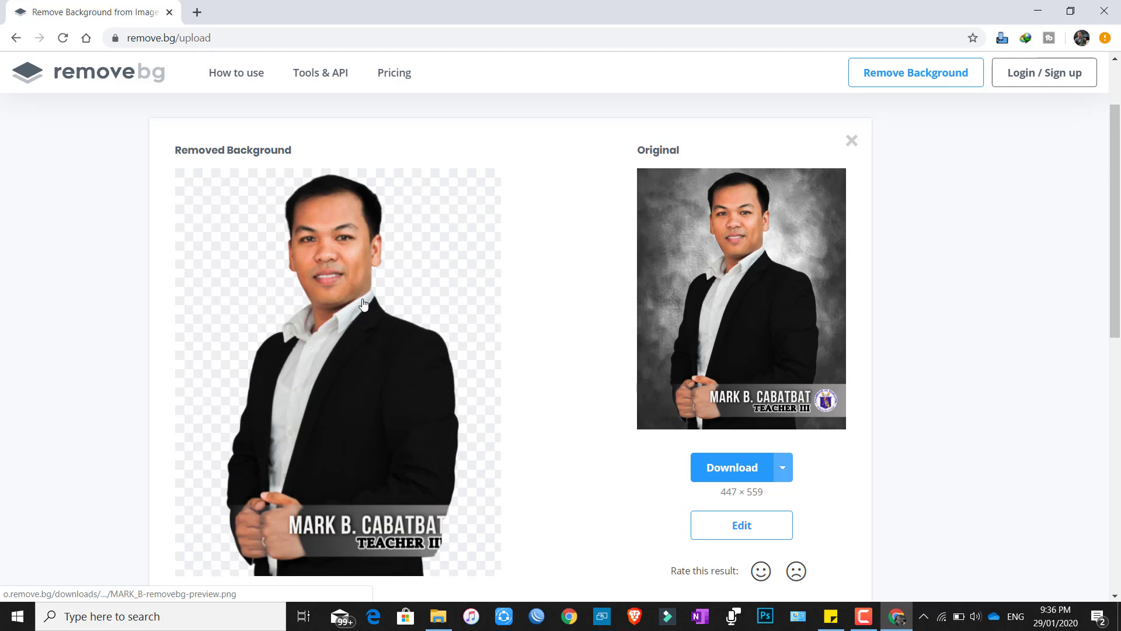
click(737, 469)
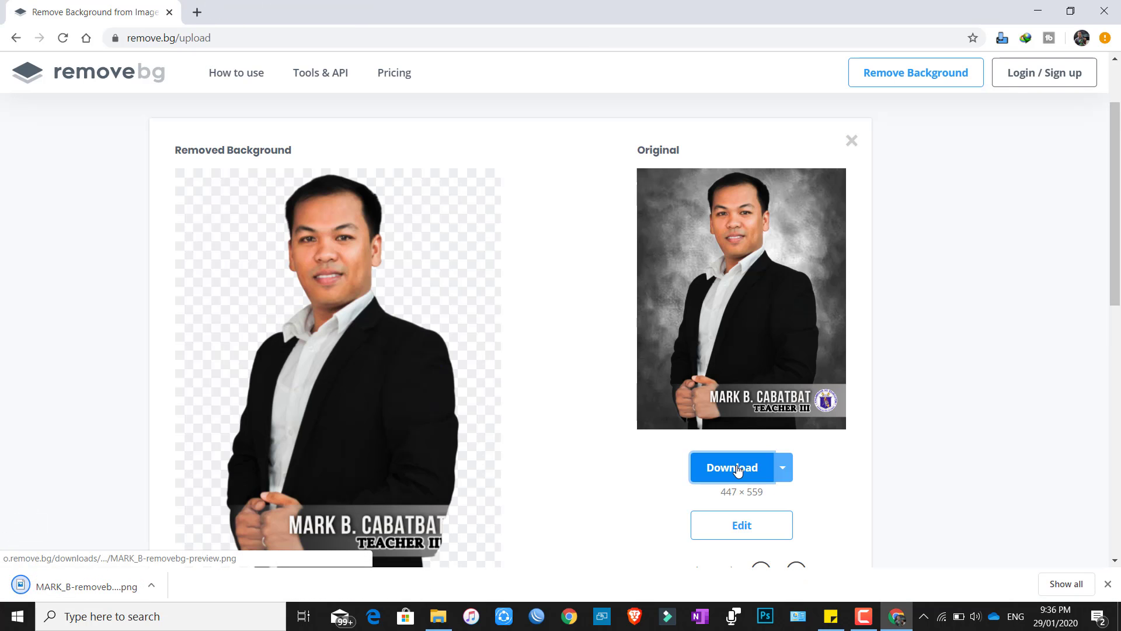
click(150, 586)
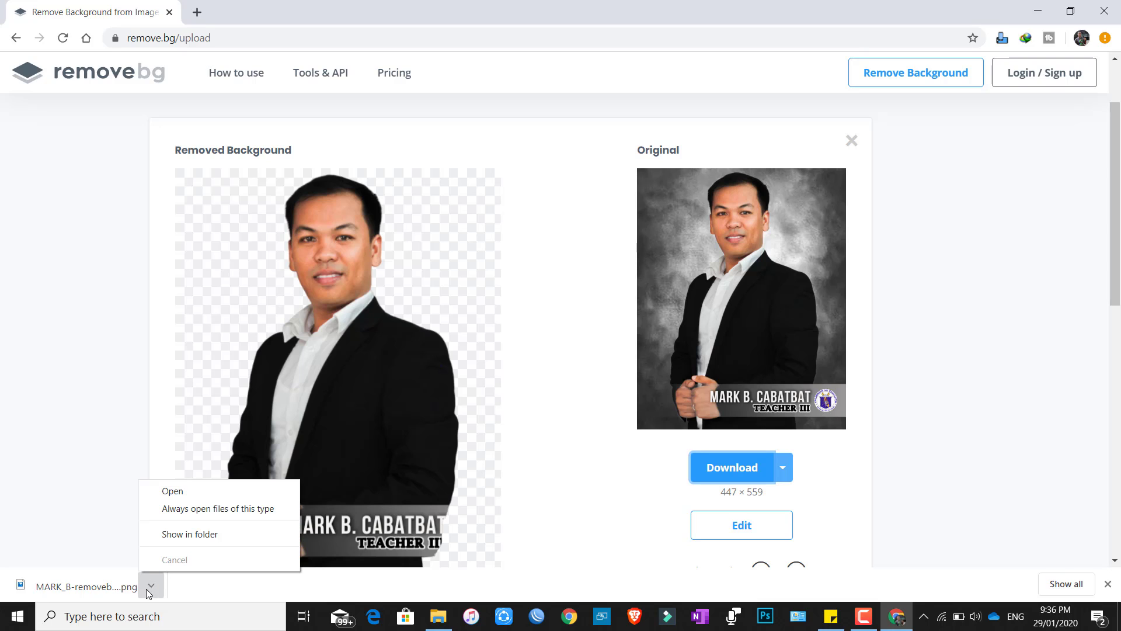
click(205, 534)
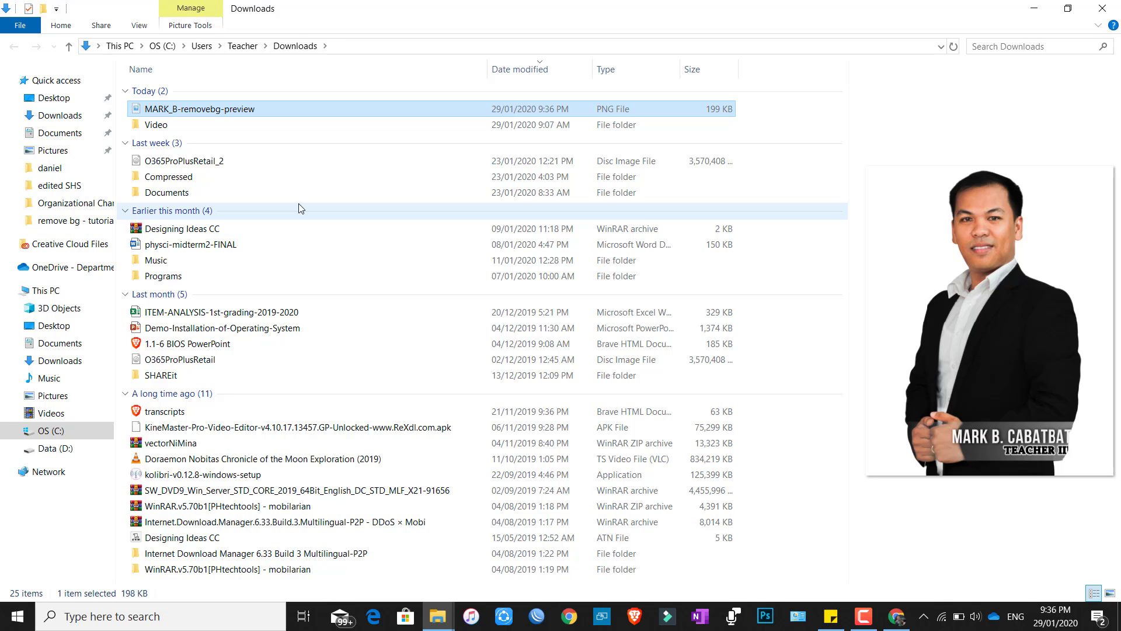
Copy the background-removed PNG into the remove bg - tutorial folder, then open org chart.
right_click(222, 117)
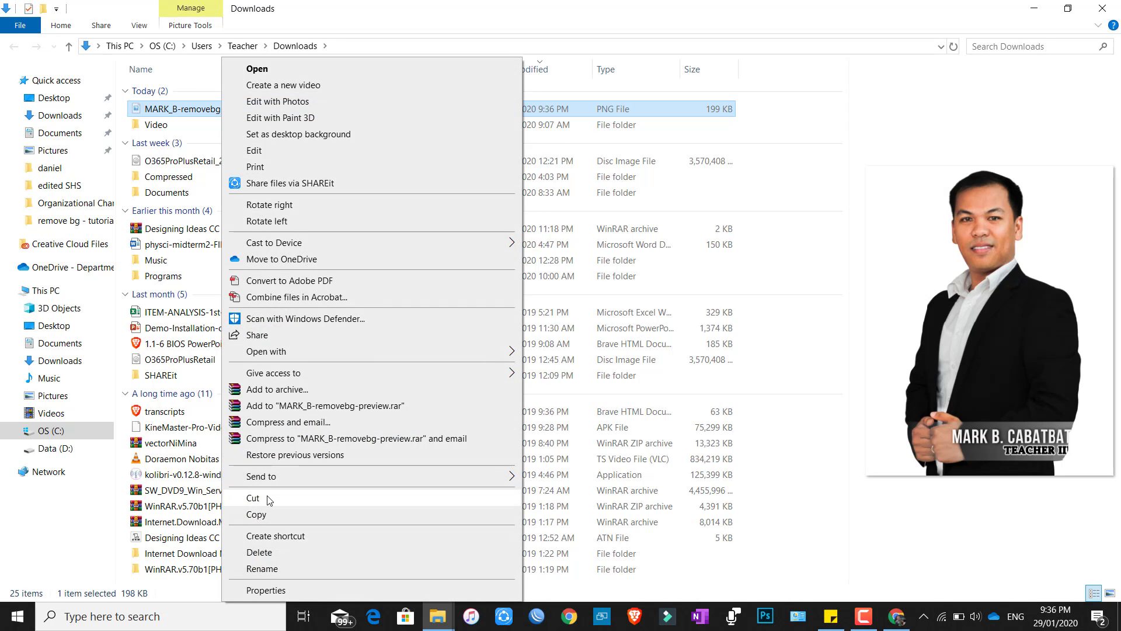
click(268, 514)
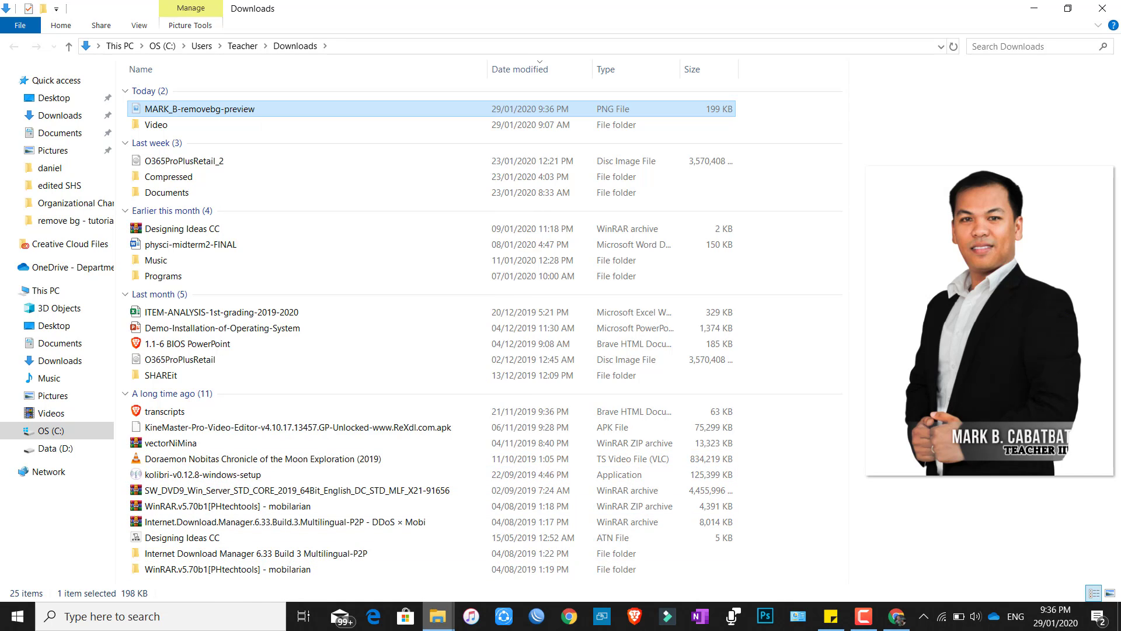
click(437, 616)
click(416, 592)
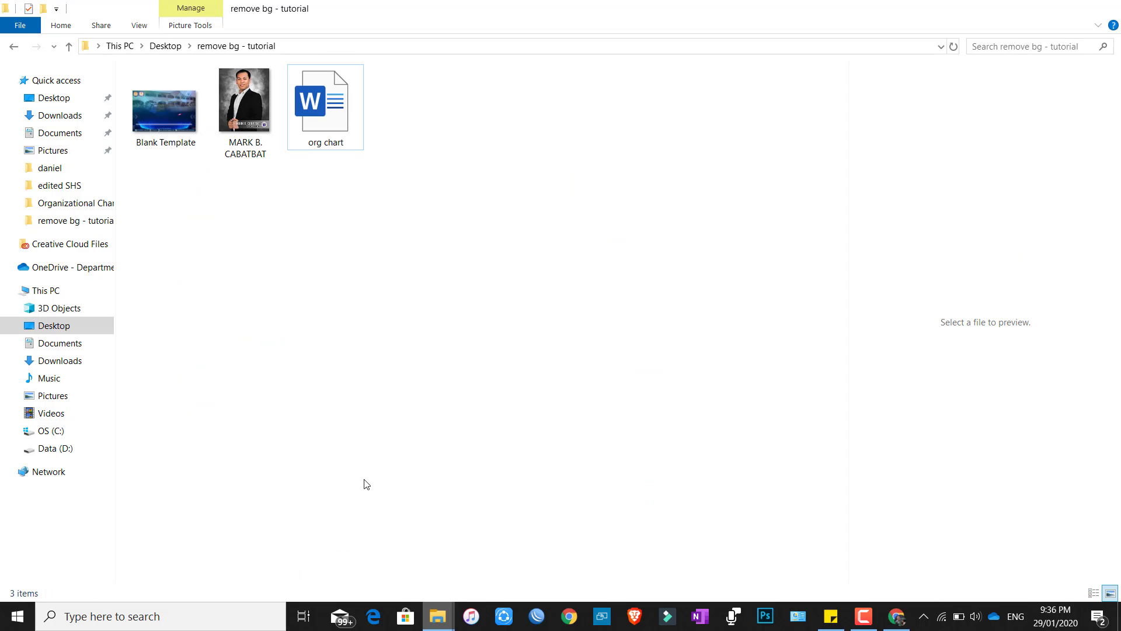
right_click(393, 285)
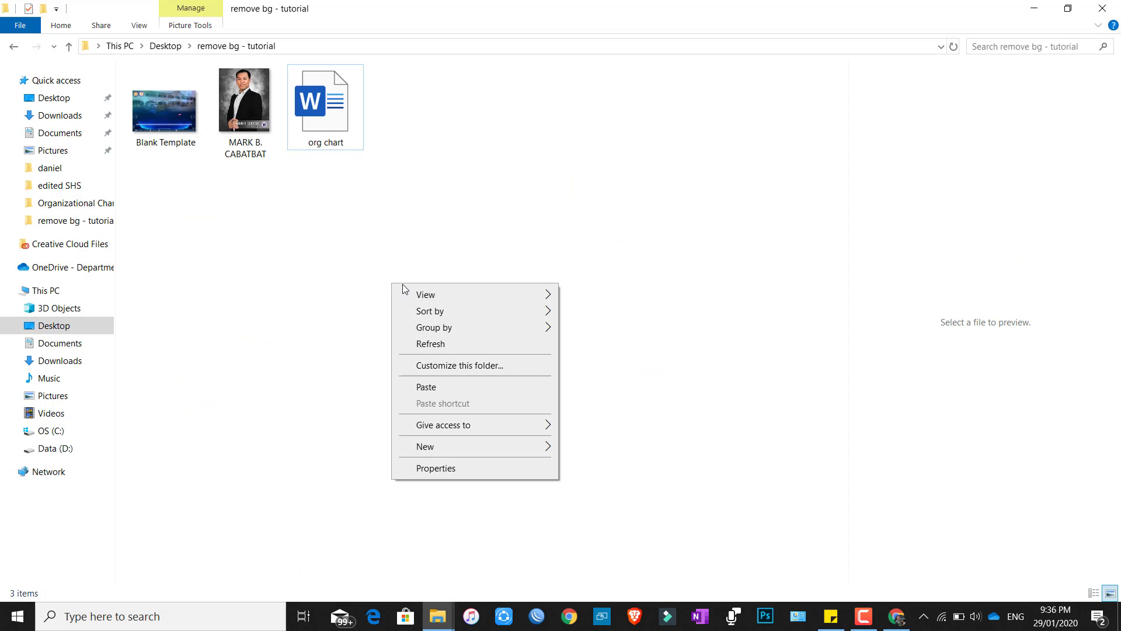
click(450, 392)
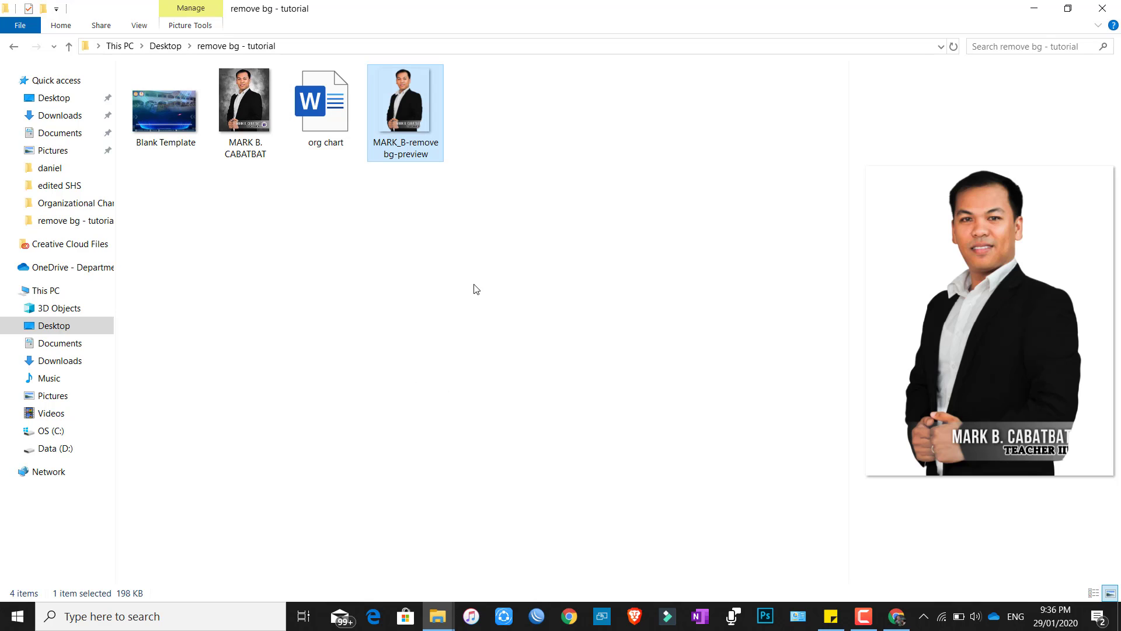
click(467, 142)
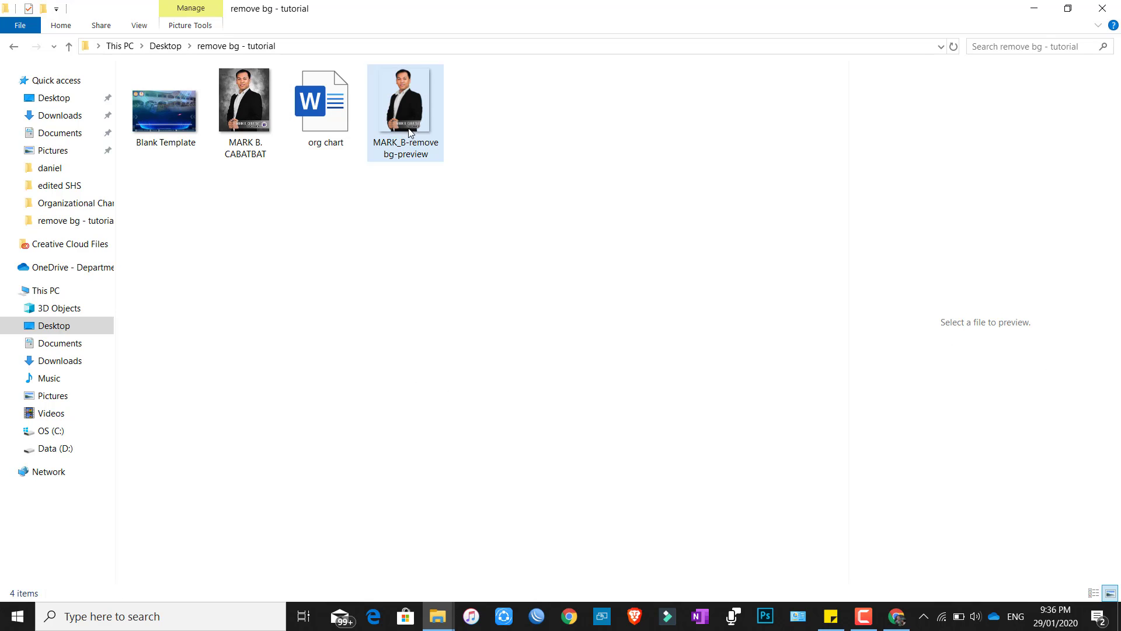
double_click(320, 126)
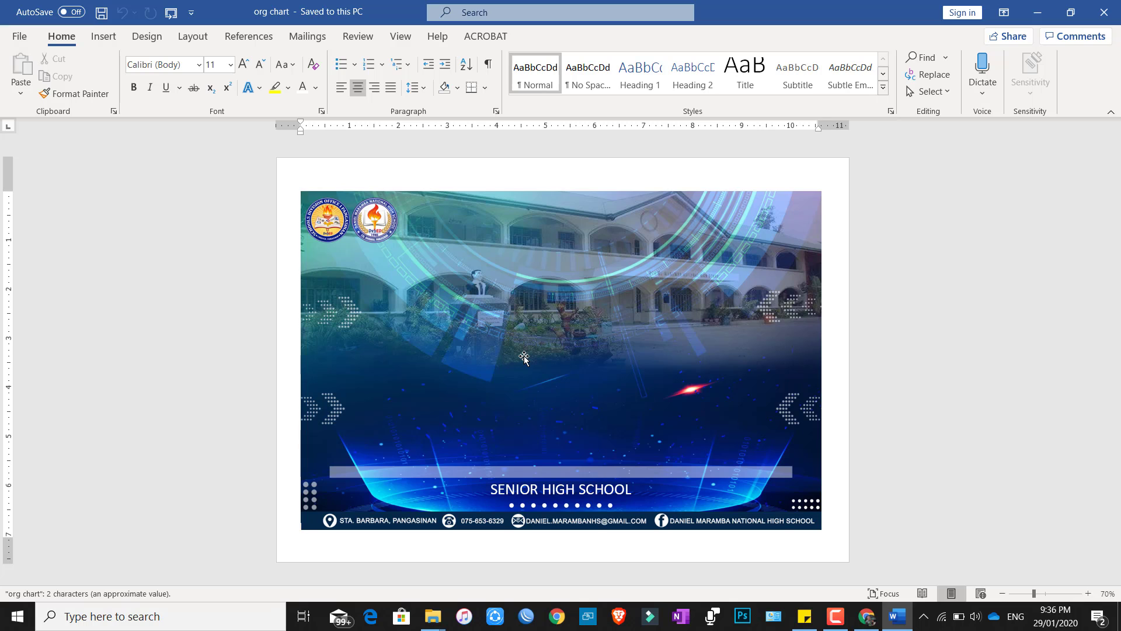
Copy the portrait PNG from Explorer and paste it into org chart keeping source formatting.
click(432, 616)
click(361, 551)
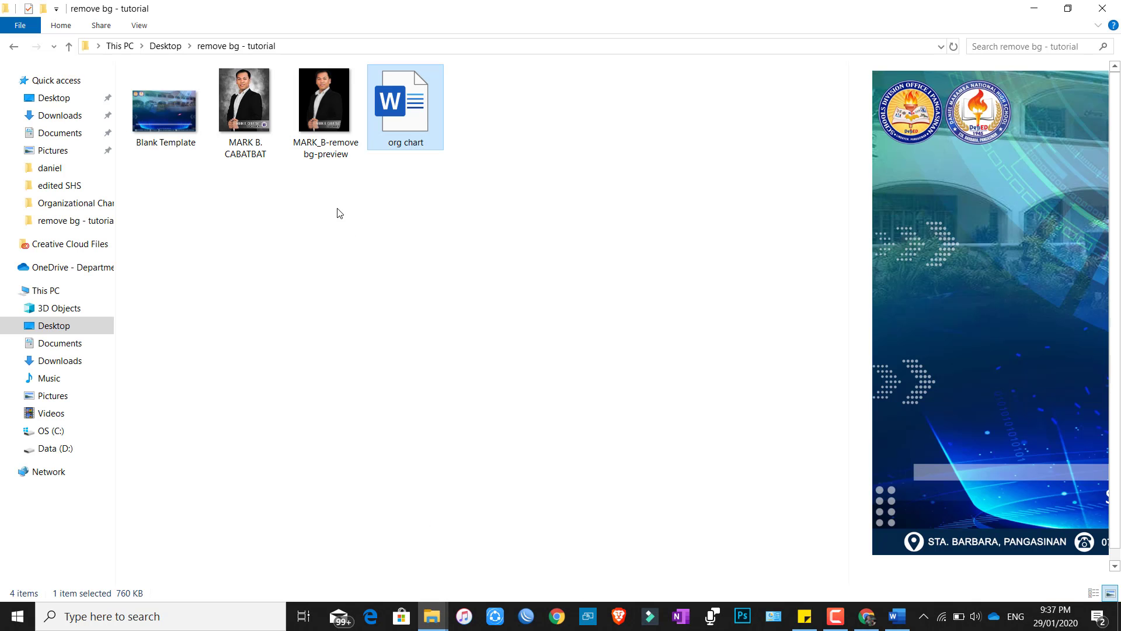
click(310, 125)
right_click(314, 113)
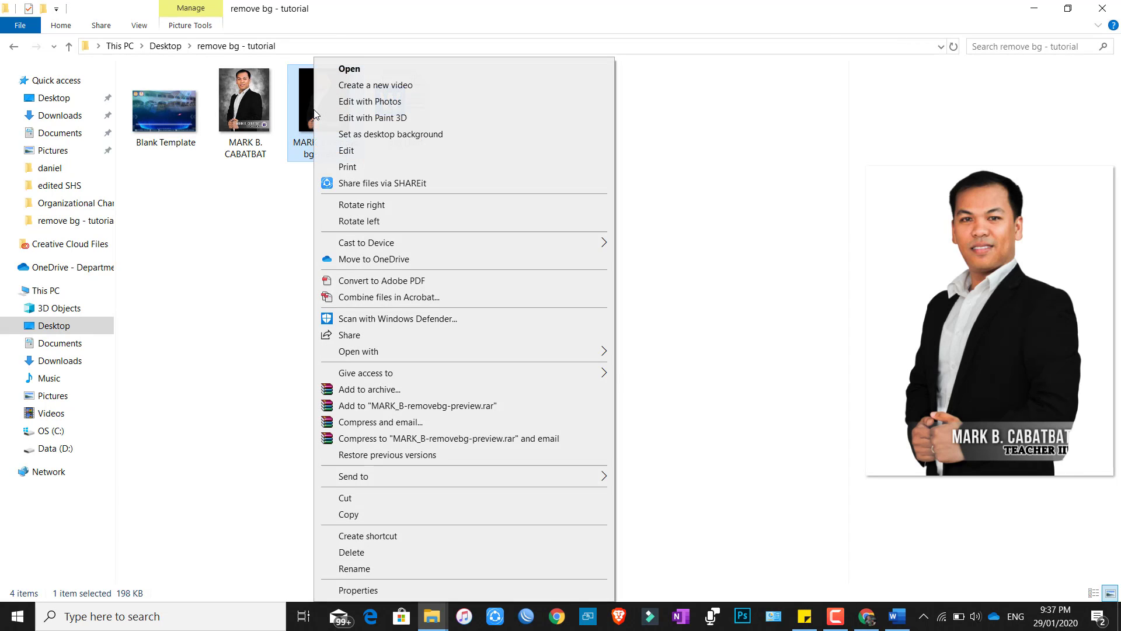
click(349, 515)
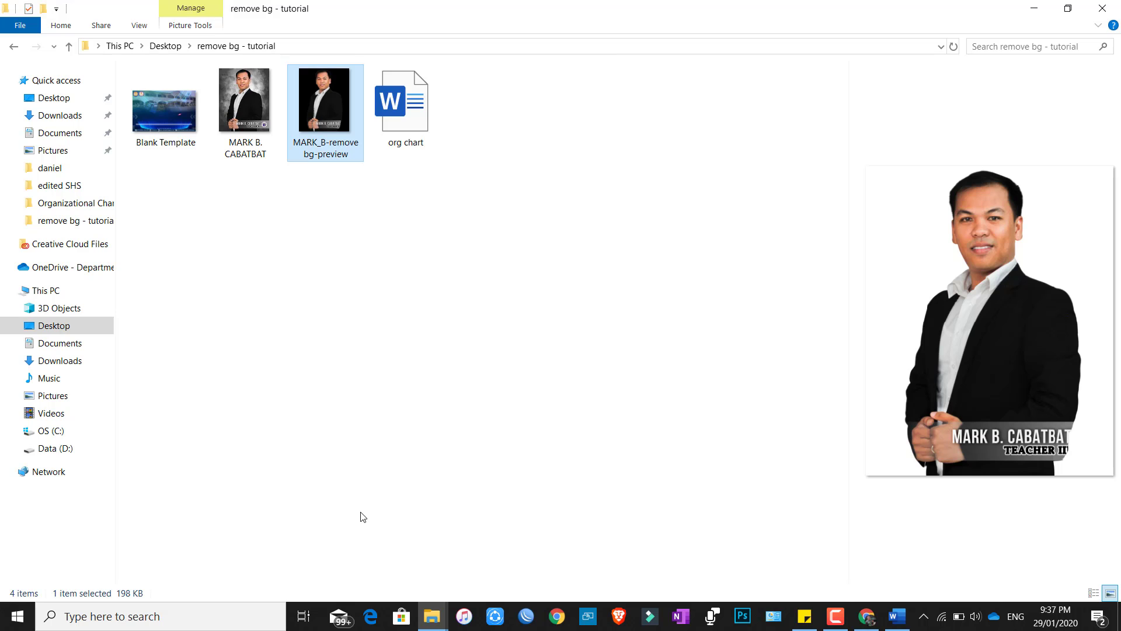
click(1034, 8)
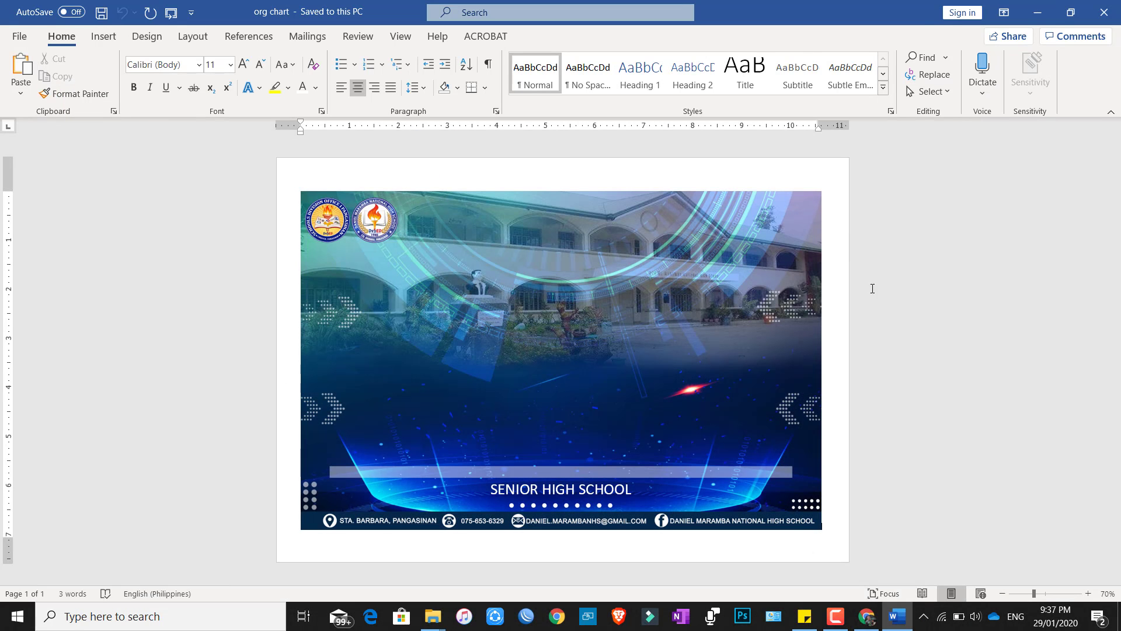
right_click(844, 255)
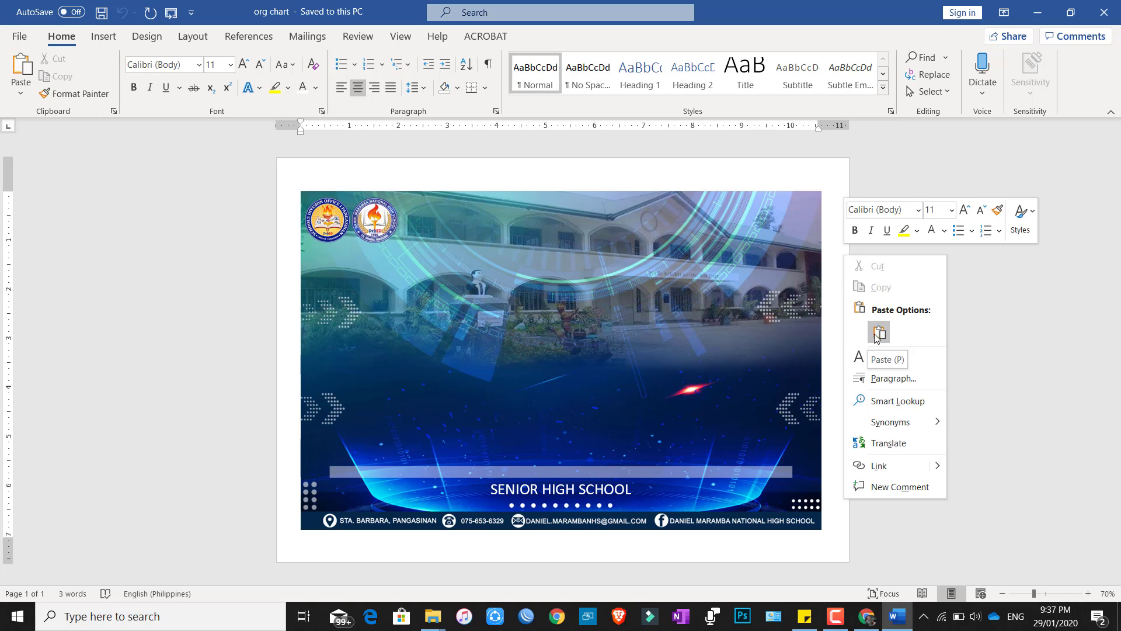
click(884, 330)
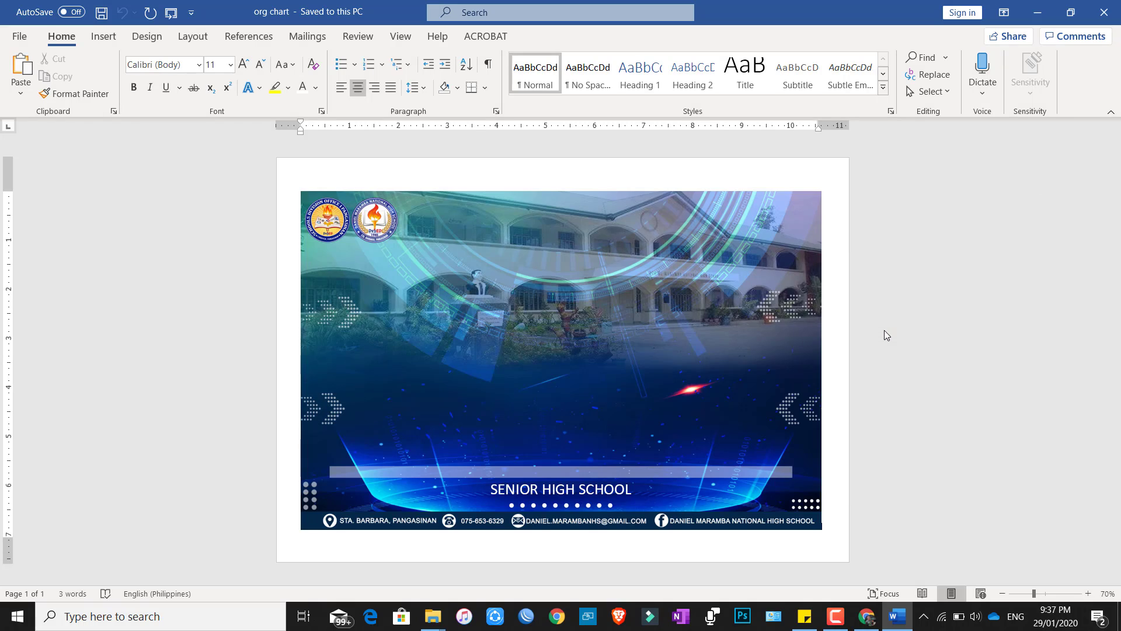
click(556, 504)
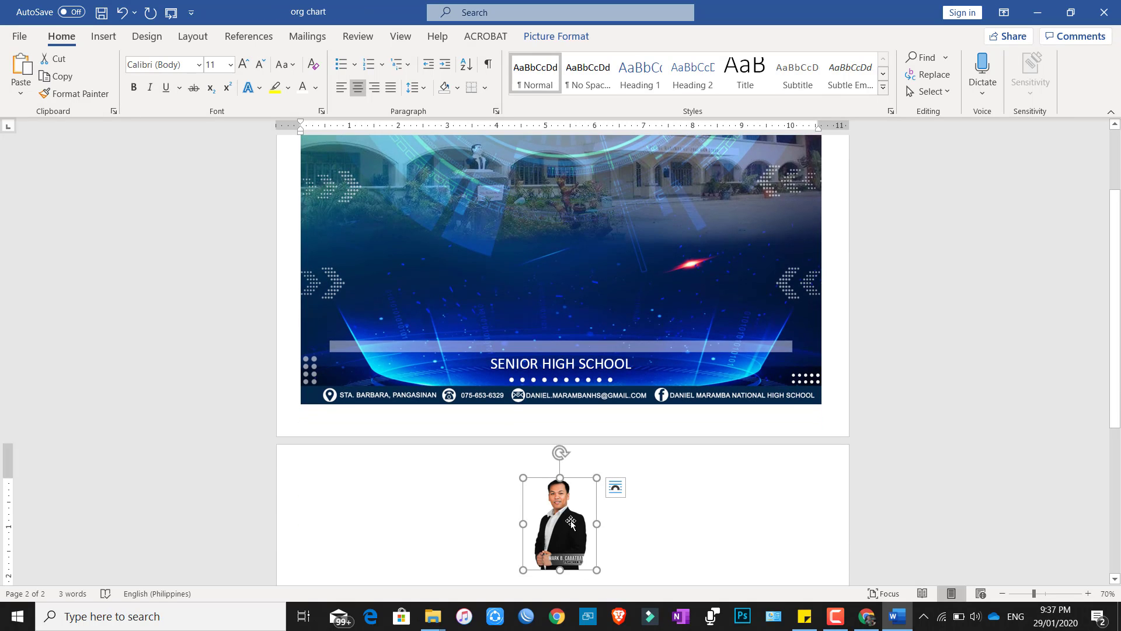
Set the portrait to In Front of Text and move it just above SENIOR HIGH SCHOOL.
scroll(584, 526, down, 2)
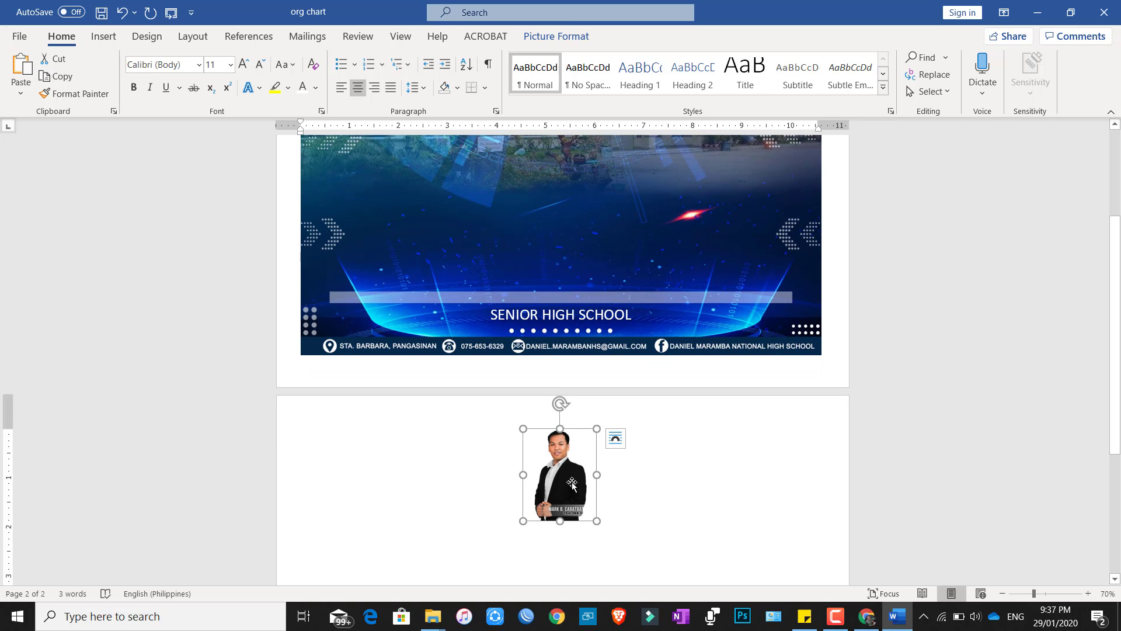
right_click(557, 465)
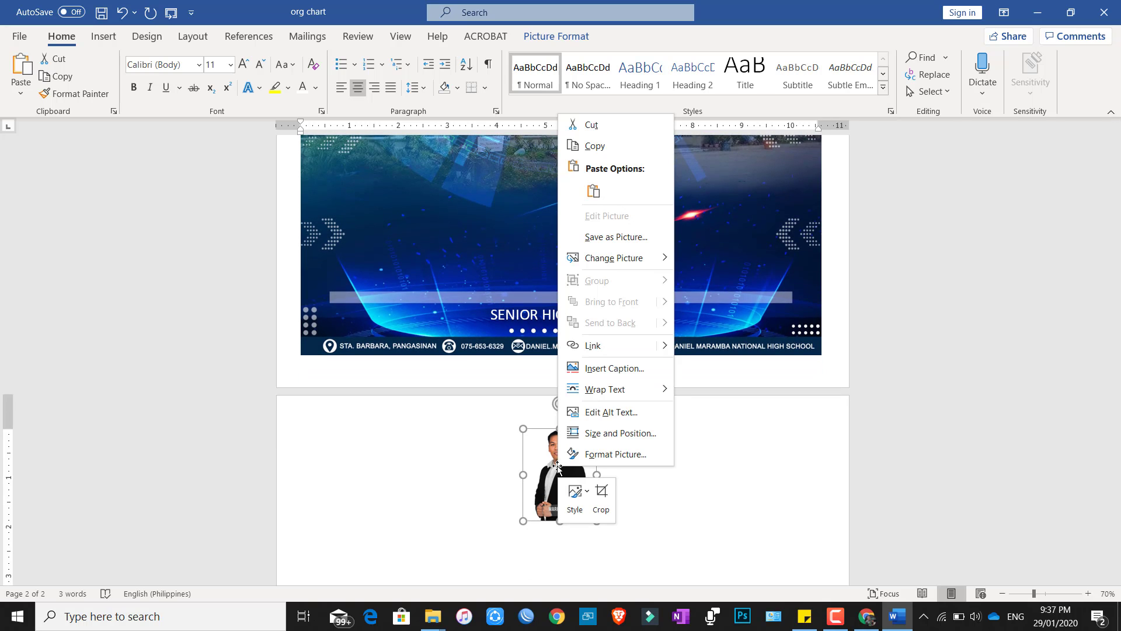
mouse_move(621, 398)
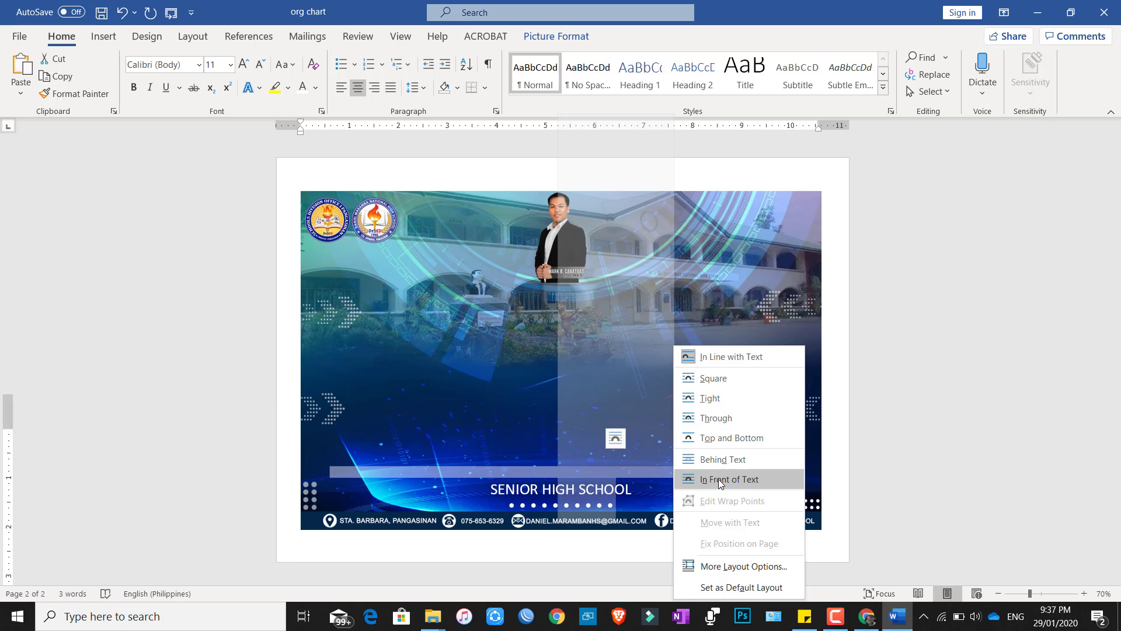
click(729, 480)
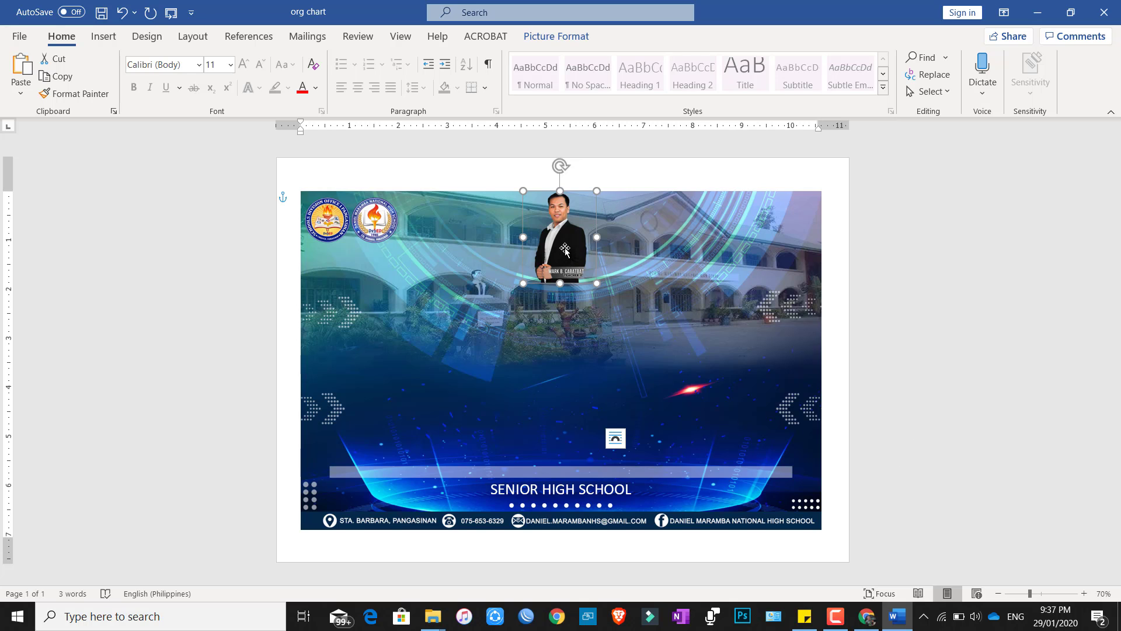
drag(565, 249, 560, 427)
Crop the old name caption off the bottom of the portrait.
scroll(573, 393, up, 11)
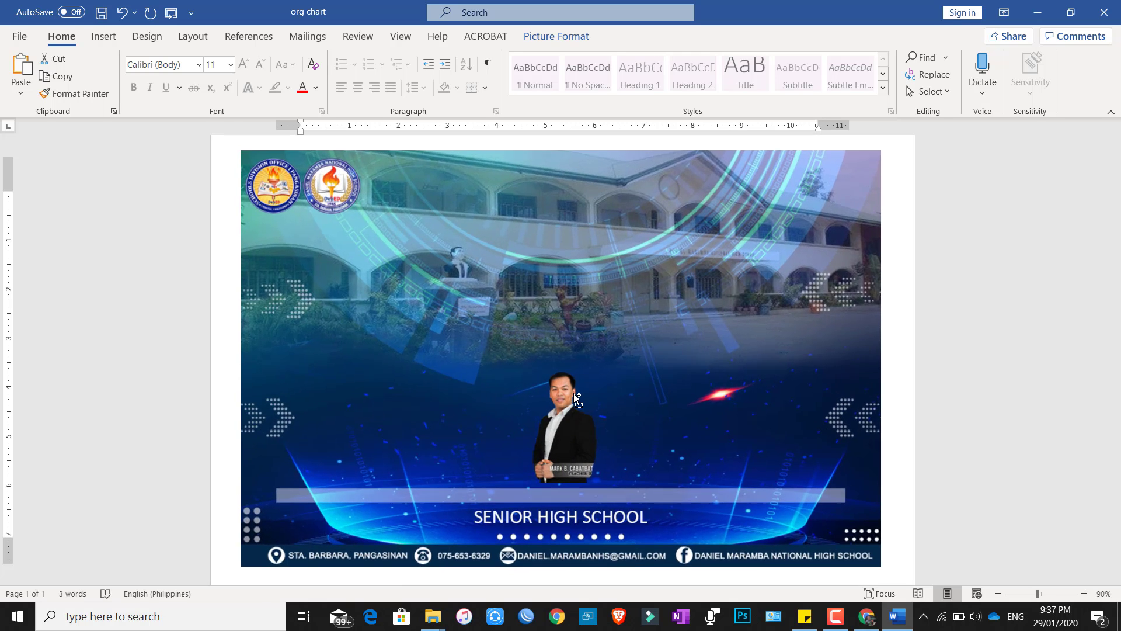
scroll(650, 414, up, 2)
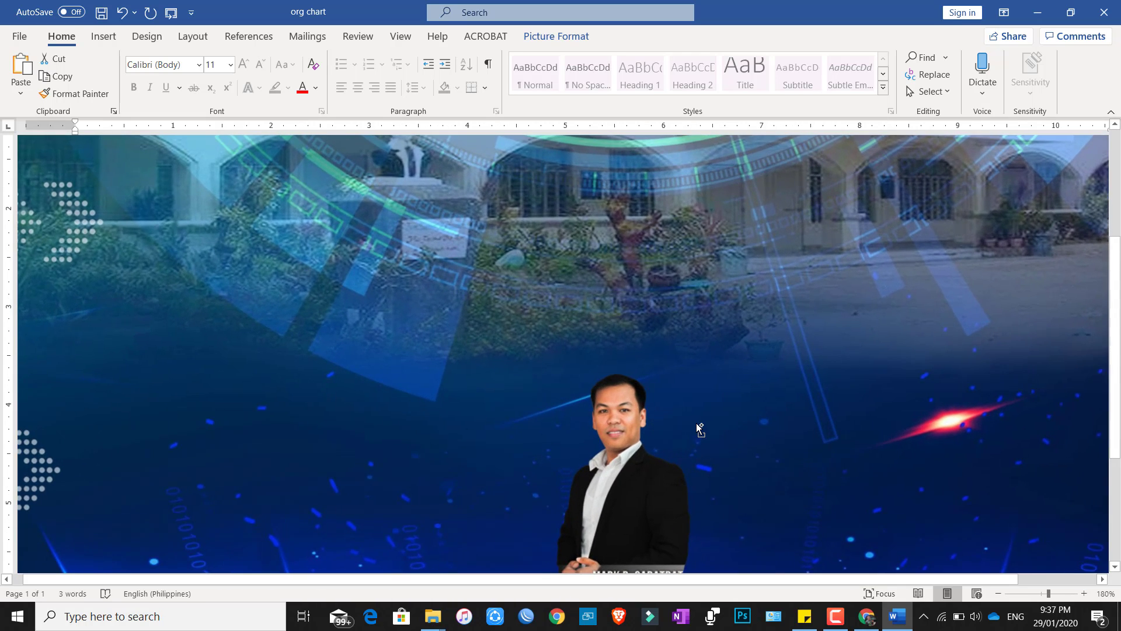
scroll(875, 392, down, 5)
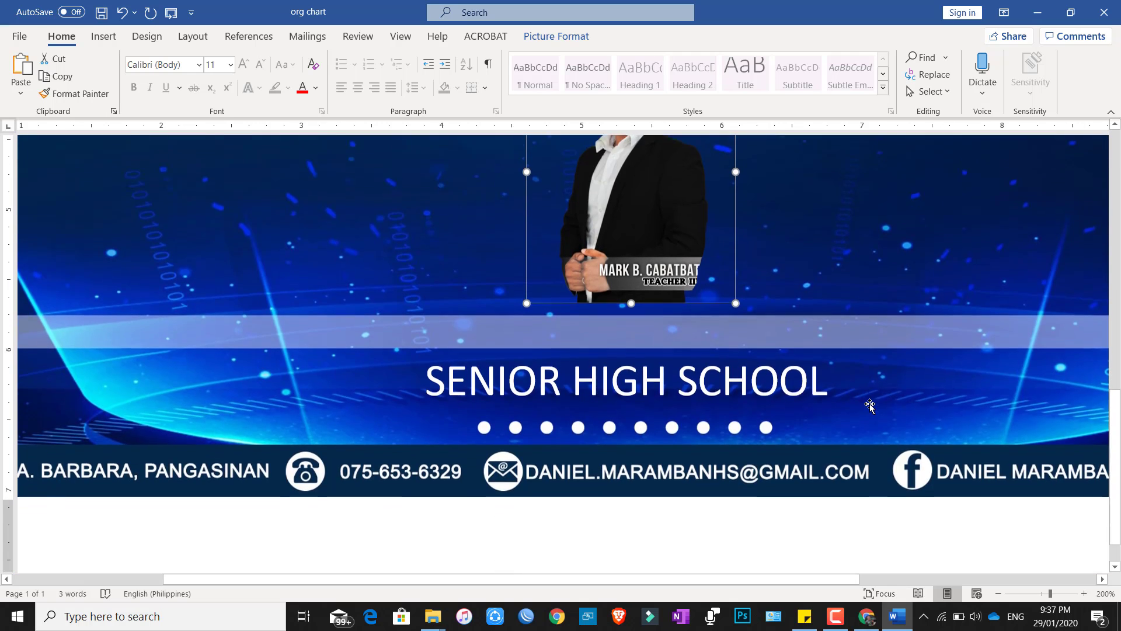
scroll(910, 375, up, 3)
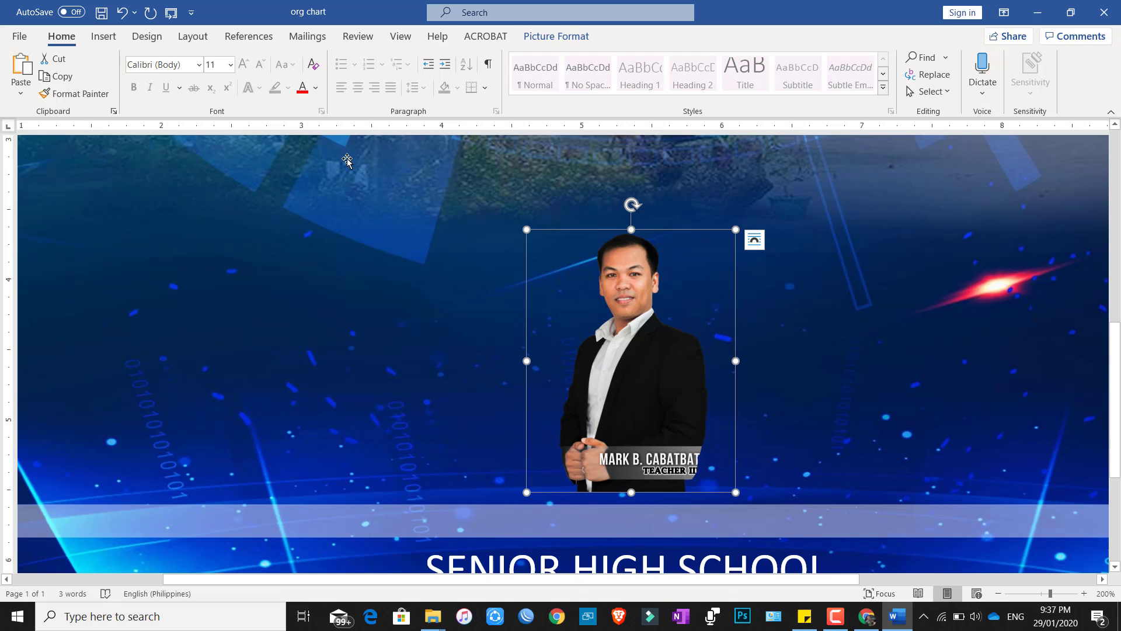
click(560, 38)
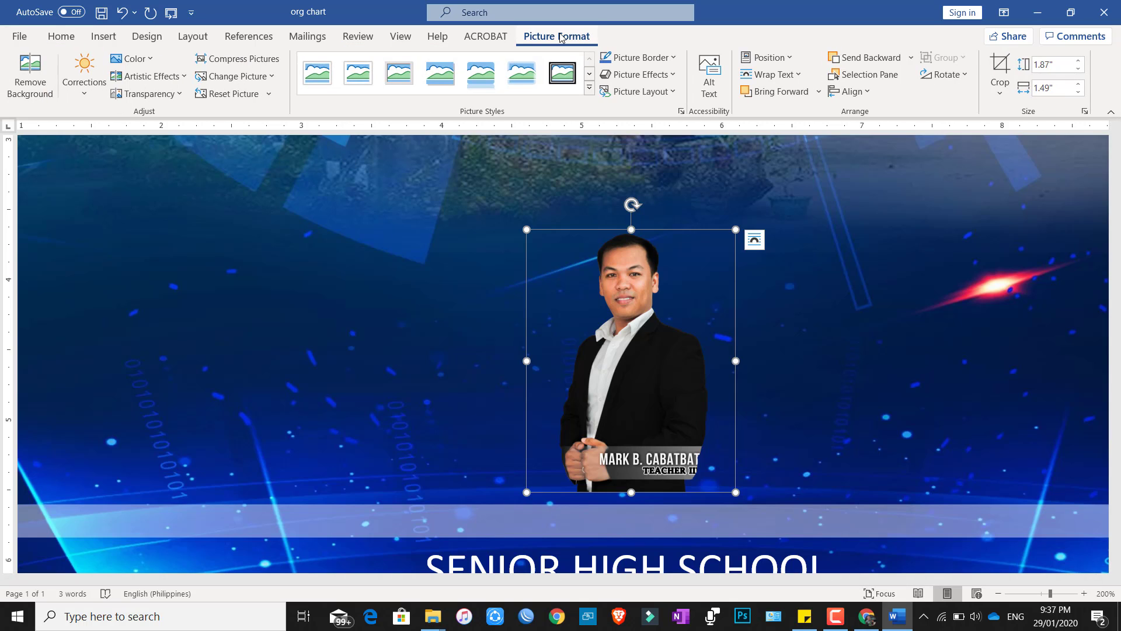
click(997, 67)
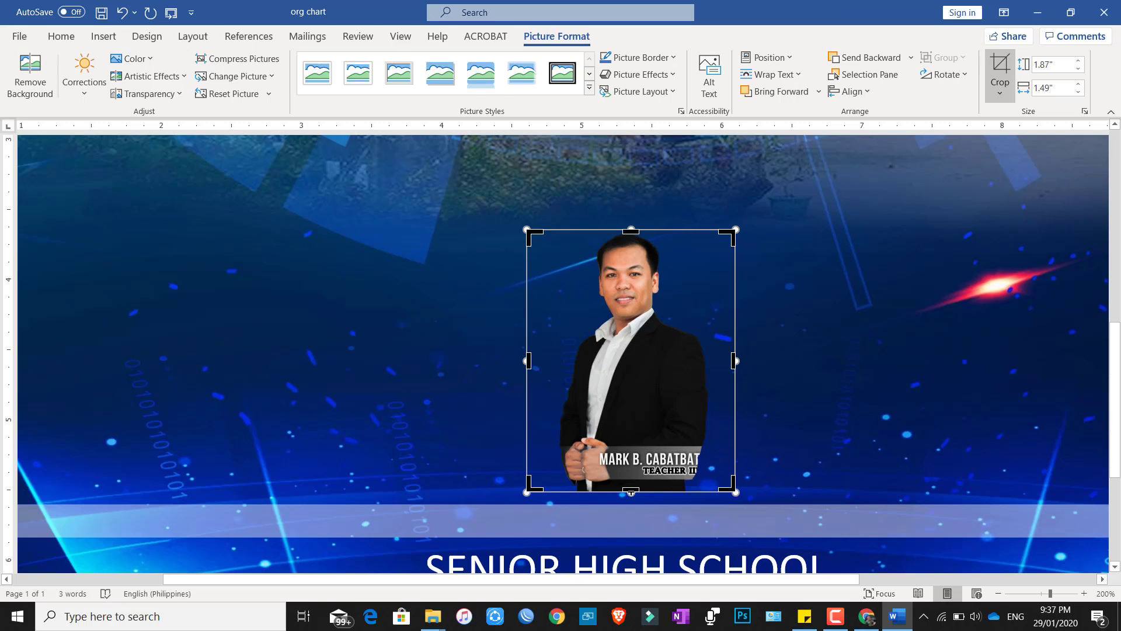
drag(631, 491, 636, 444)
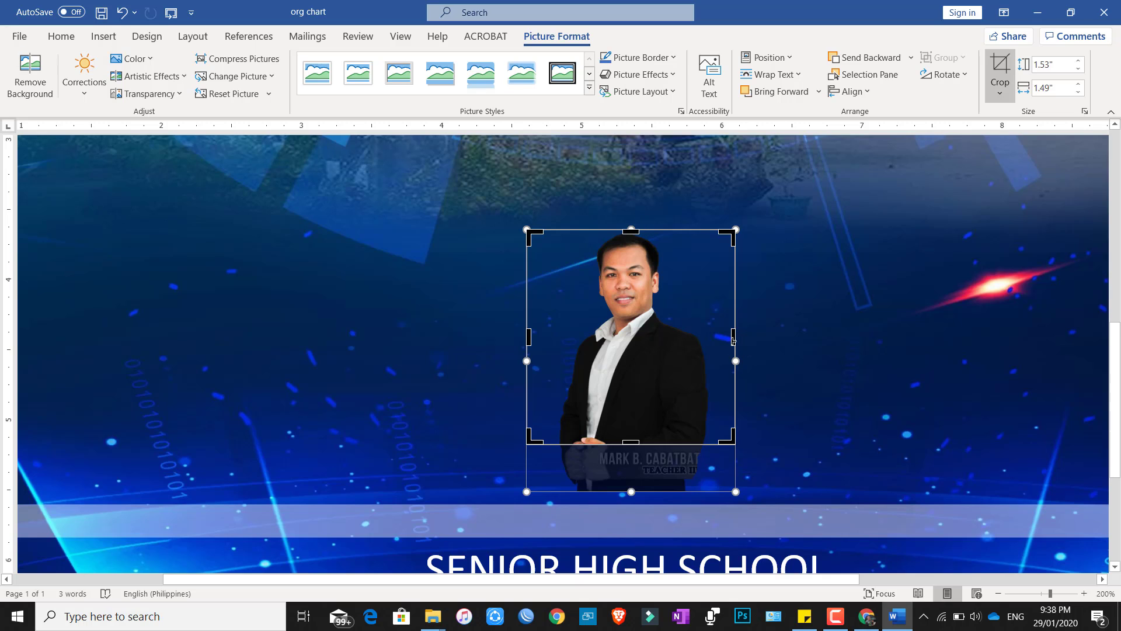
Trim the portrait's left and right sides, leaving it 1.53" × 1.15".
drag(733, 340, 715, 341)
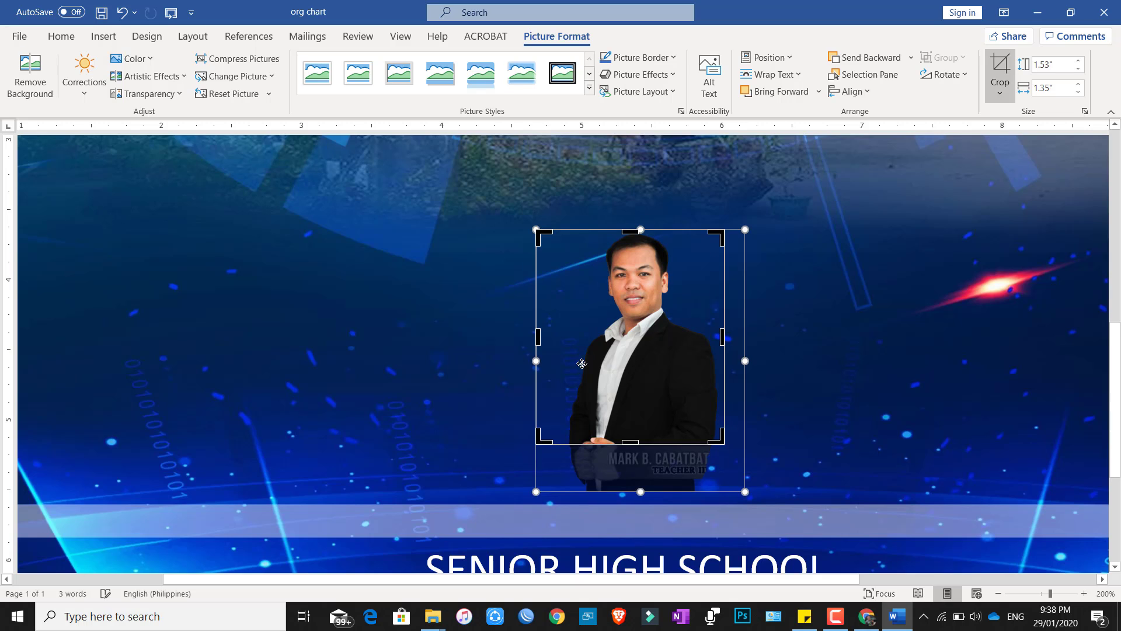
drag(540, 336, 564, 336)
click(871, 272)
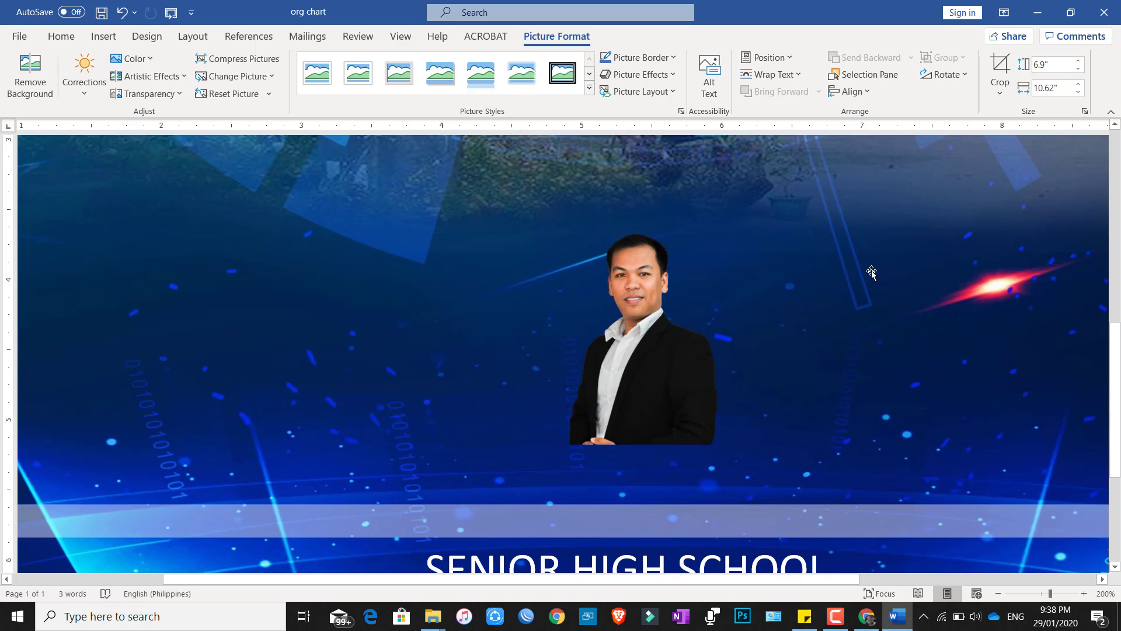
click(645, 391)
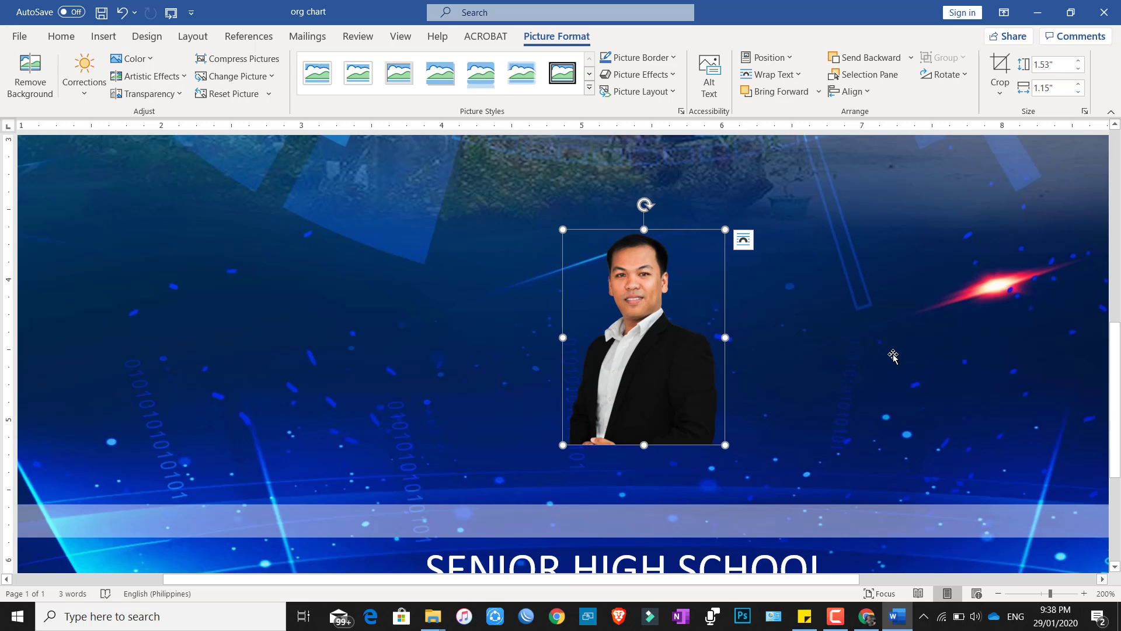
click(894, 357)
scroll(728, 425, down, 5)
scroll(729, 429, up, 1)
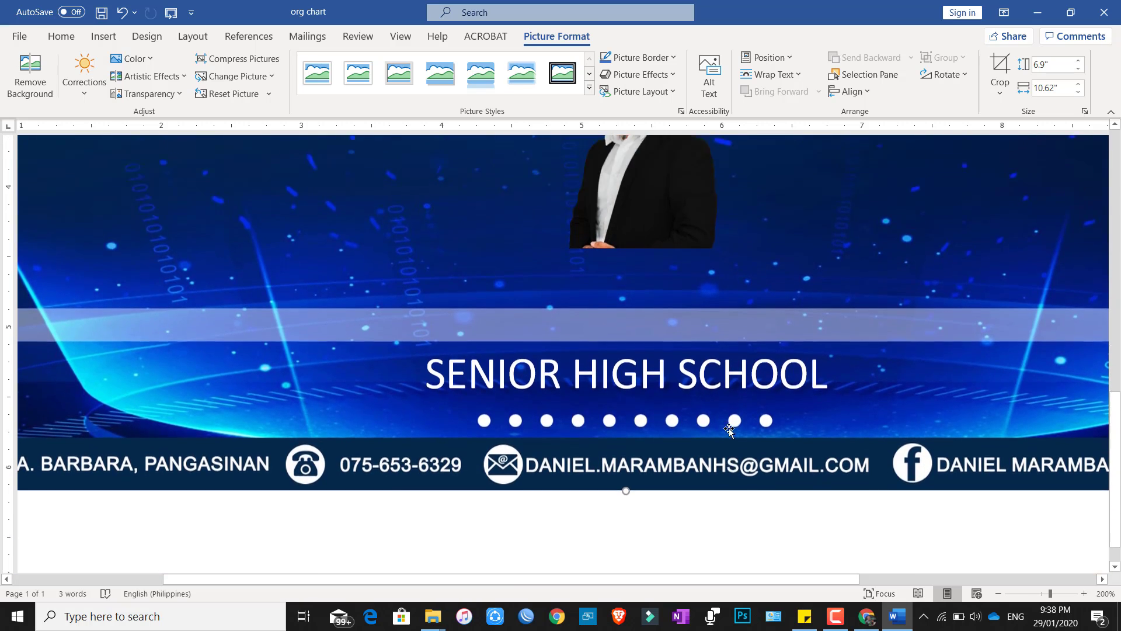
scroll(728, 430, up, 3)
Duplicate the SENIOR HIGH SCHOOL text box and move the copy over the portrait.
click(749, 521)
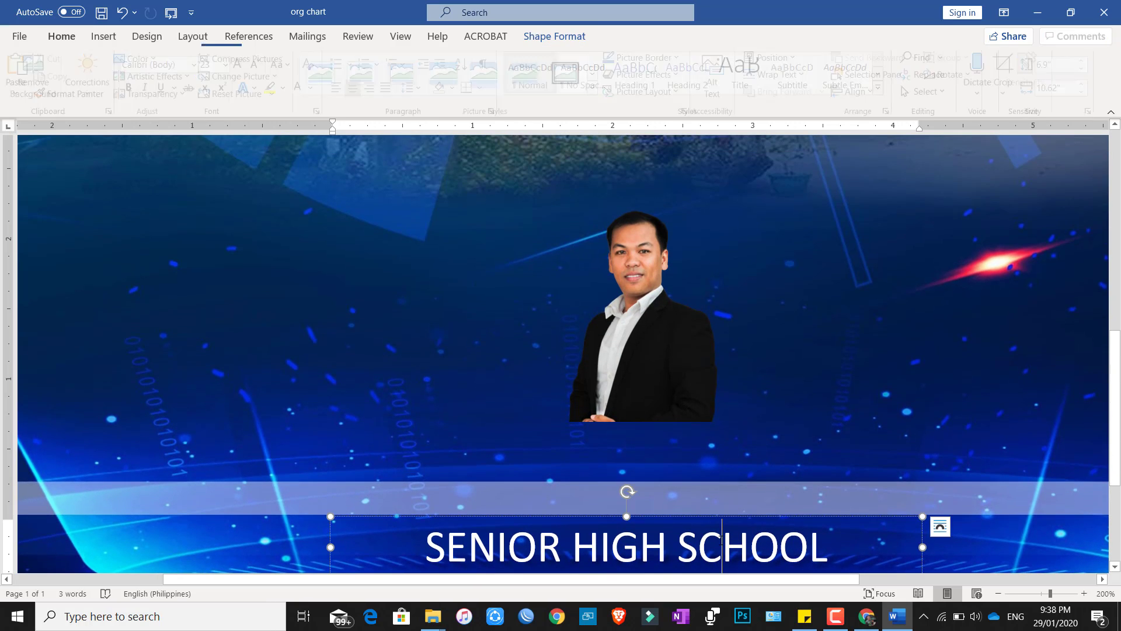
click(749, 520)
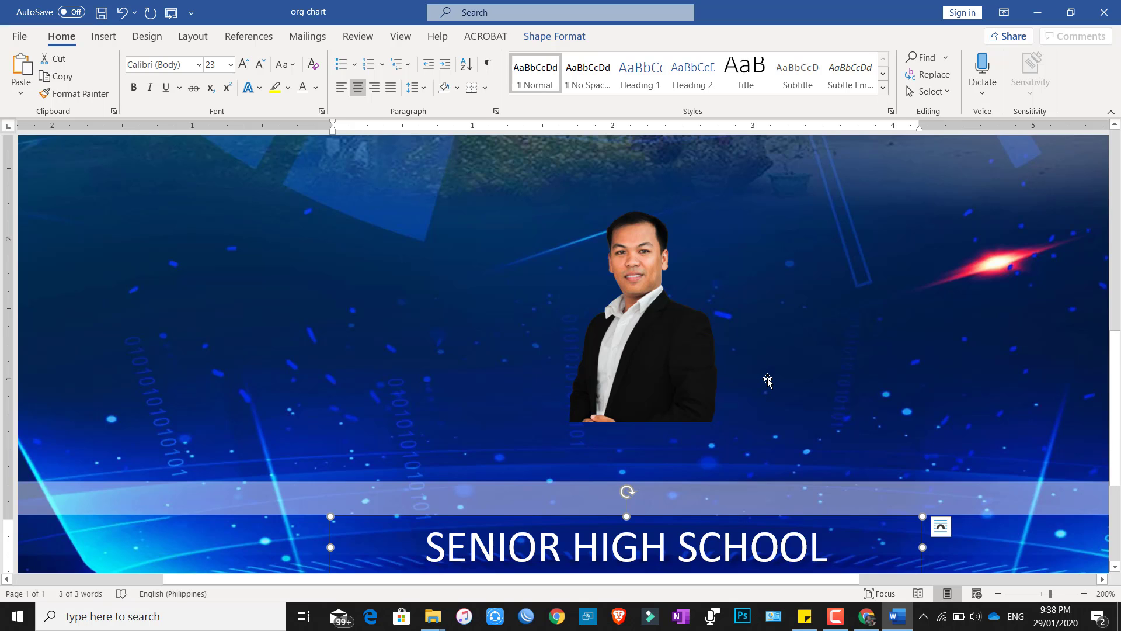
key(ctrl)
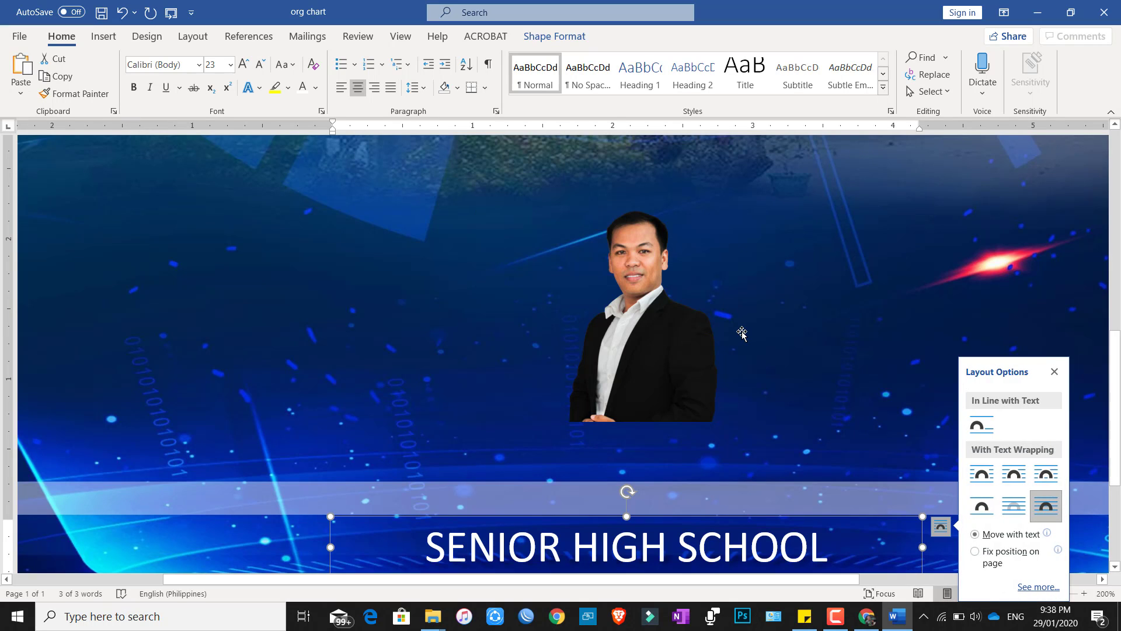
scroll(878, 274, down, 9)
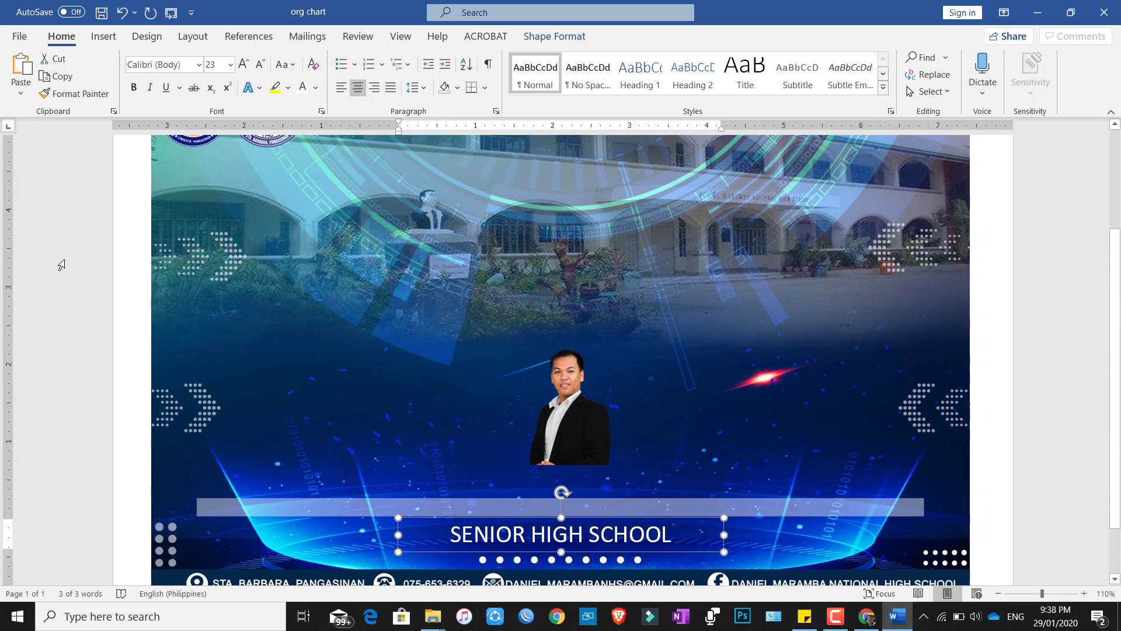
click(91, 253)
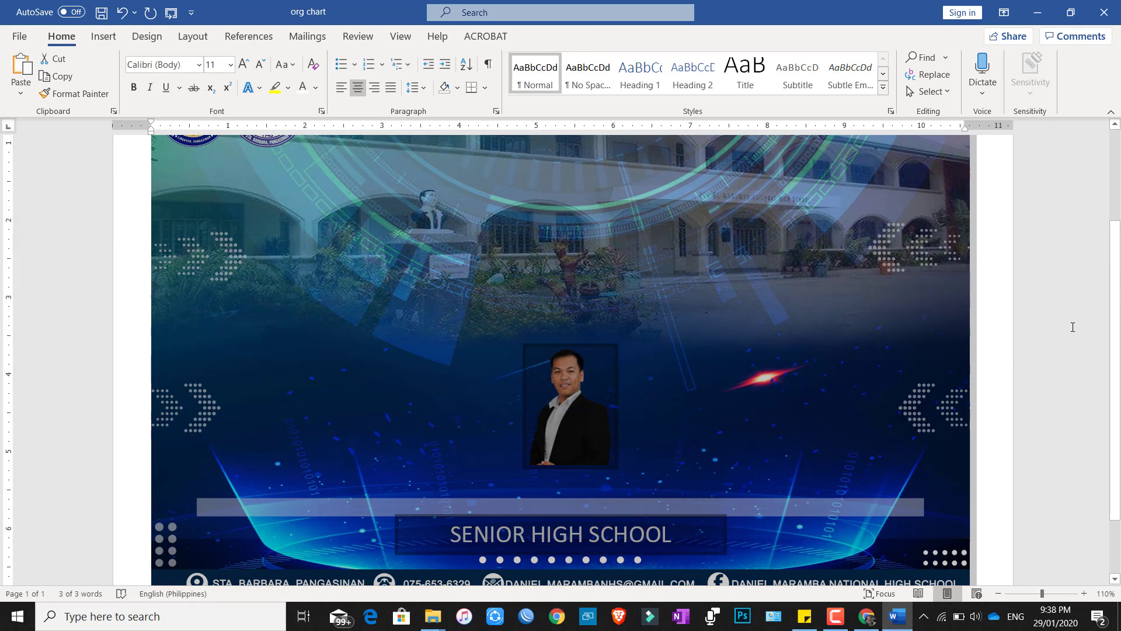
scroll(589, 397, down, 1)
key(ctrl+v)
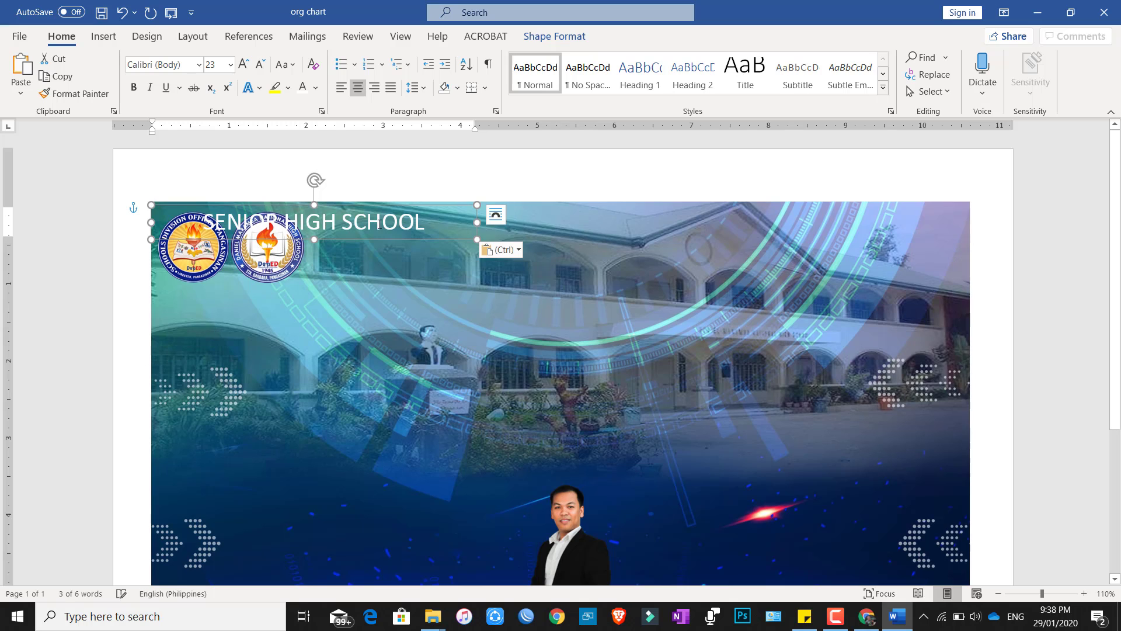
drag(392, 207, 633, 518)
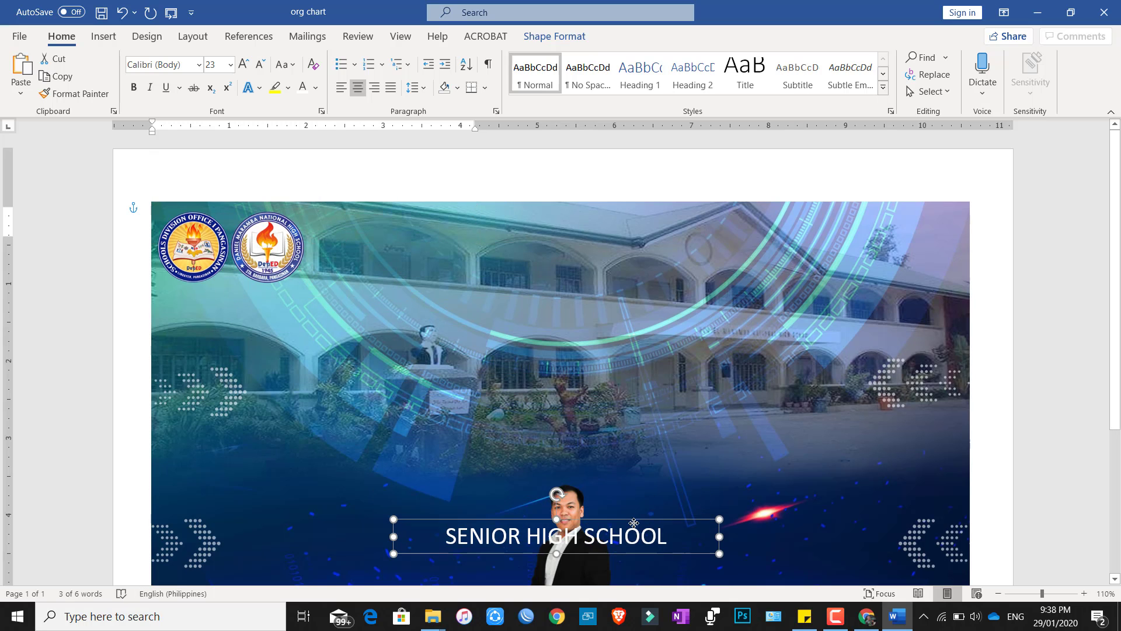
scroll(613, 467, down, 3)
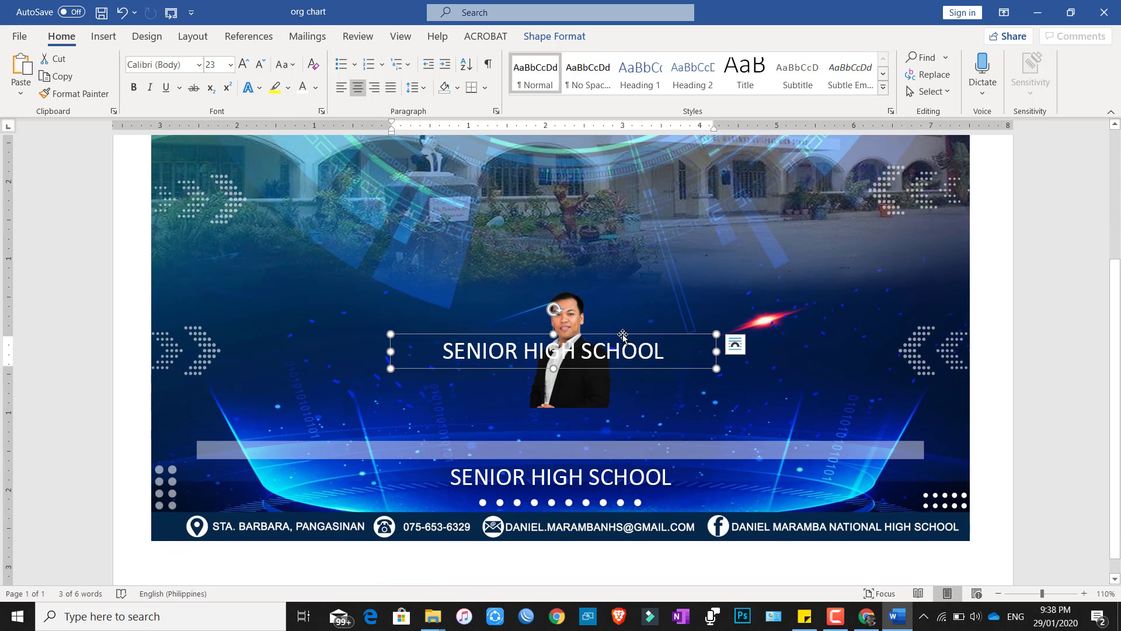
drag(623, 335, 408, 386)
Set the copied box's text to Bebas Neue and make the box taller.
click(681, 386)
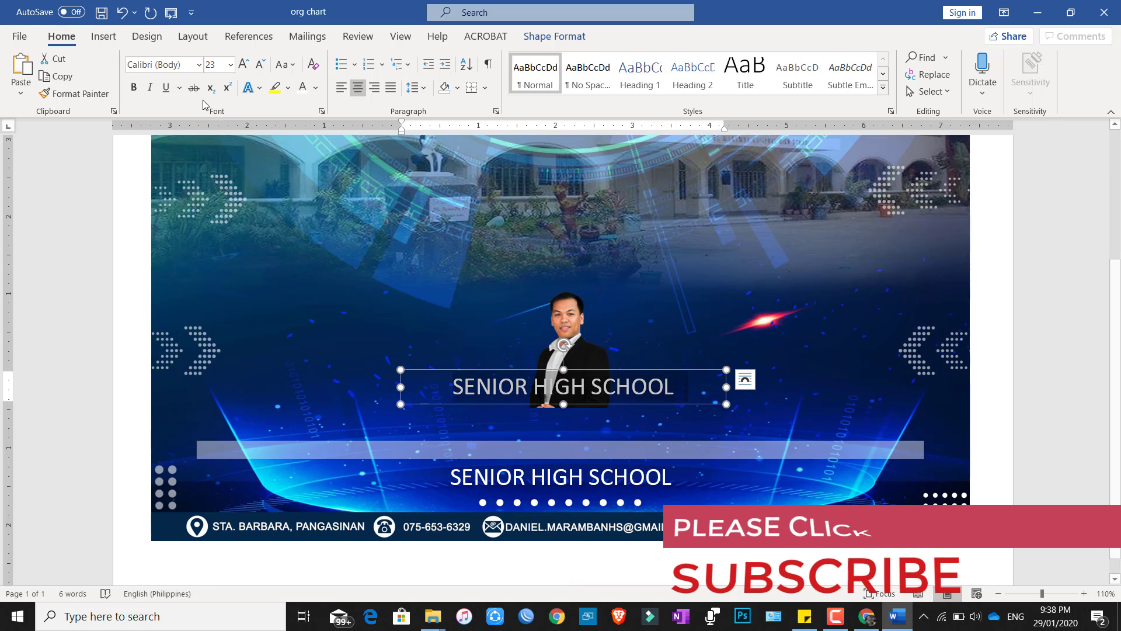
click(168, 65)
text(Bebas Neue)
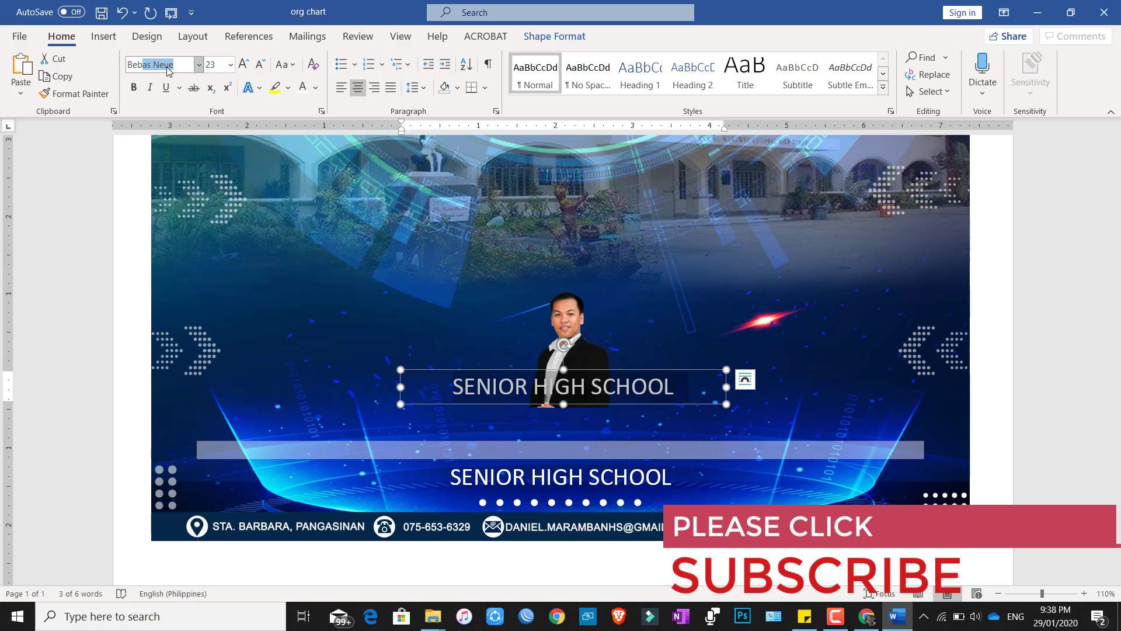
key(Return)
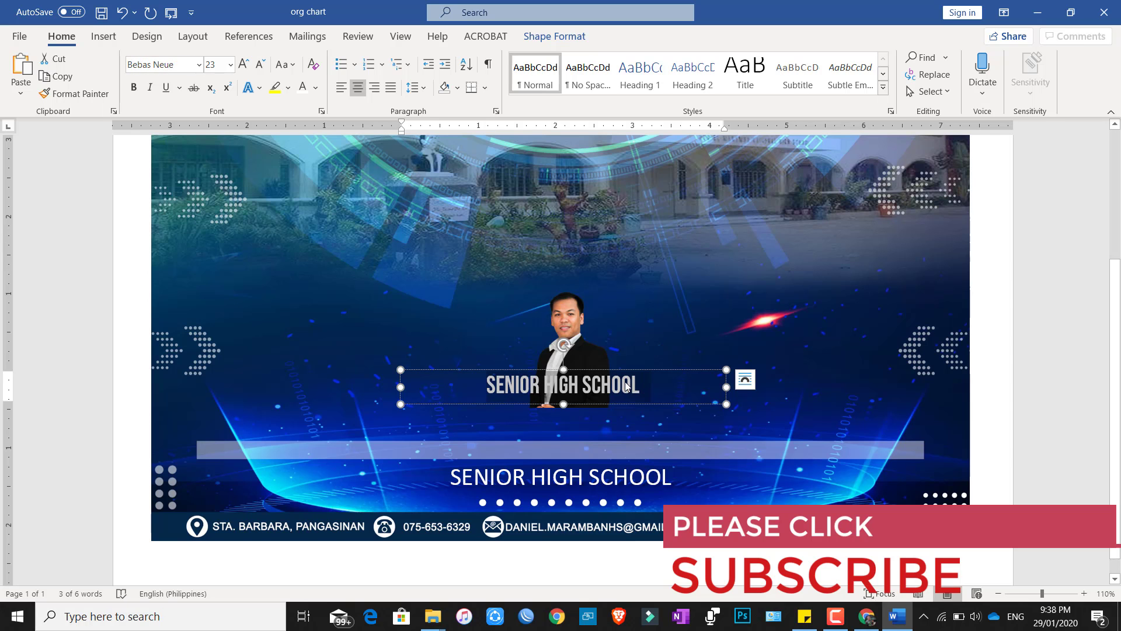
scroll(619, 404, up, 5)
scroll(632, 414, up, 1)
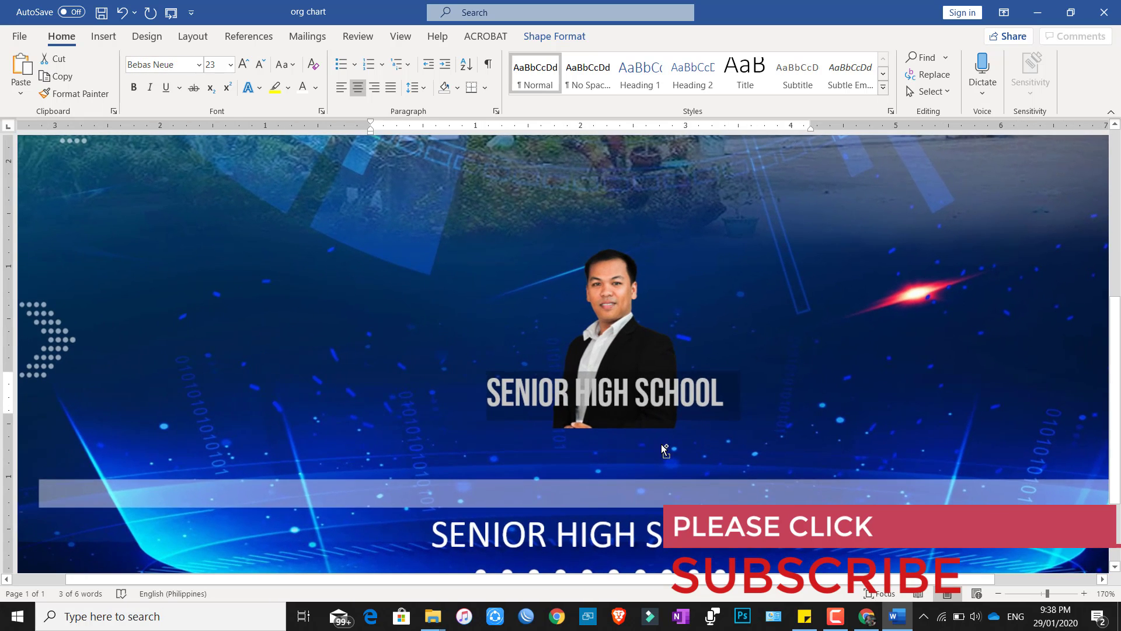
click(605, 429)
drag(605, 430, 609, 451)
Replace the copied text with the person's name at font size 10.
click(615, 396)
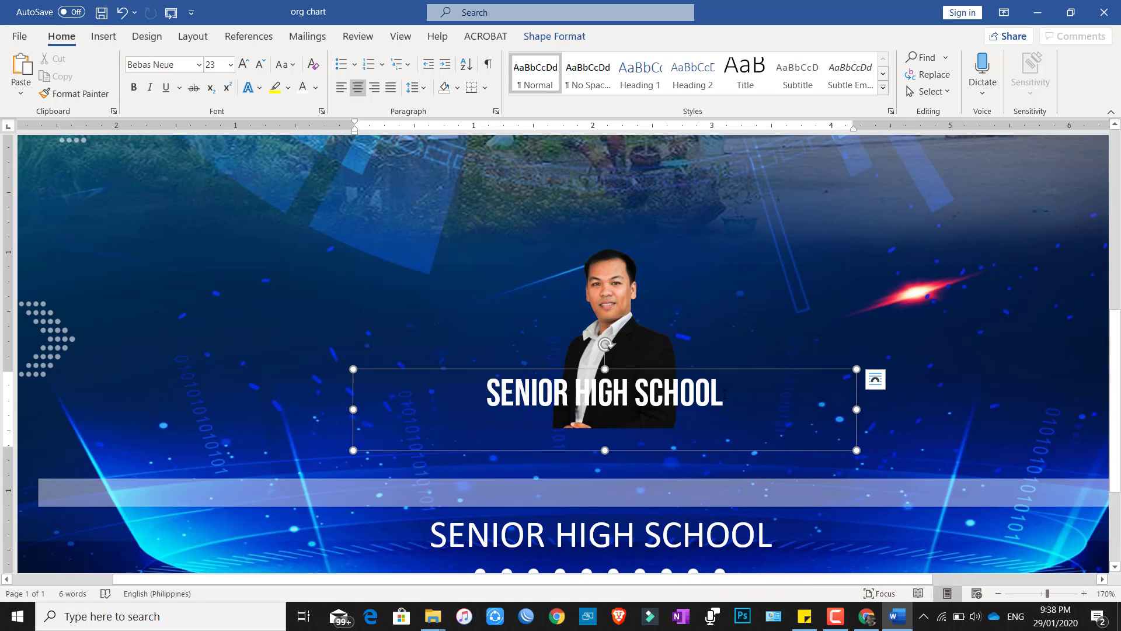
triple_click(616, 396)
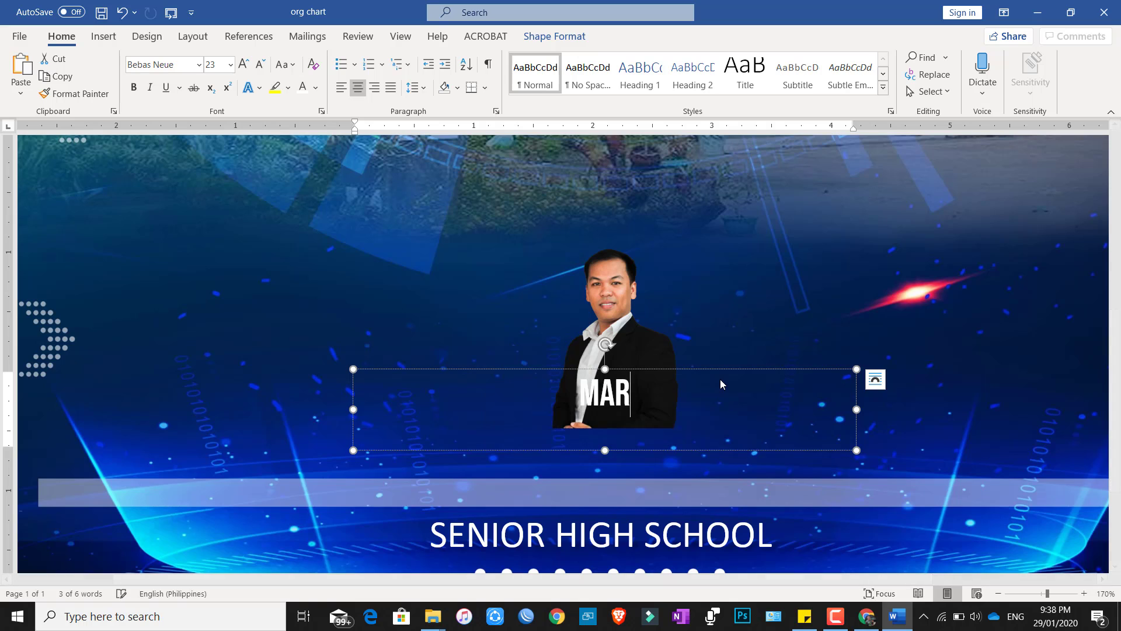
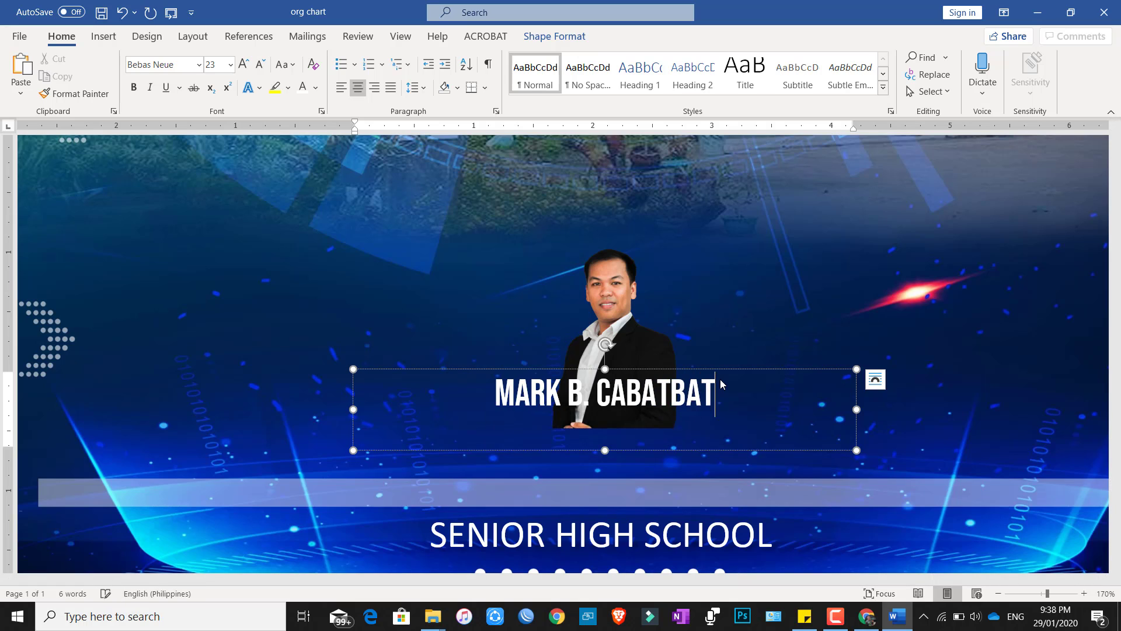
triple_click(719, 380)
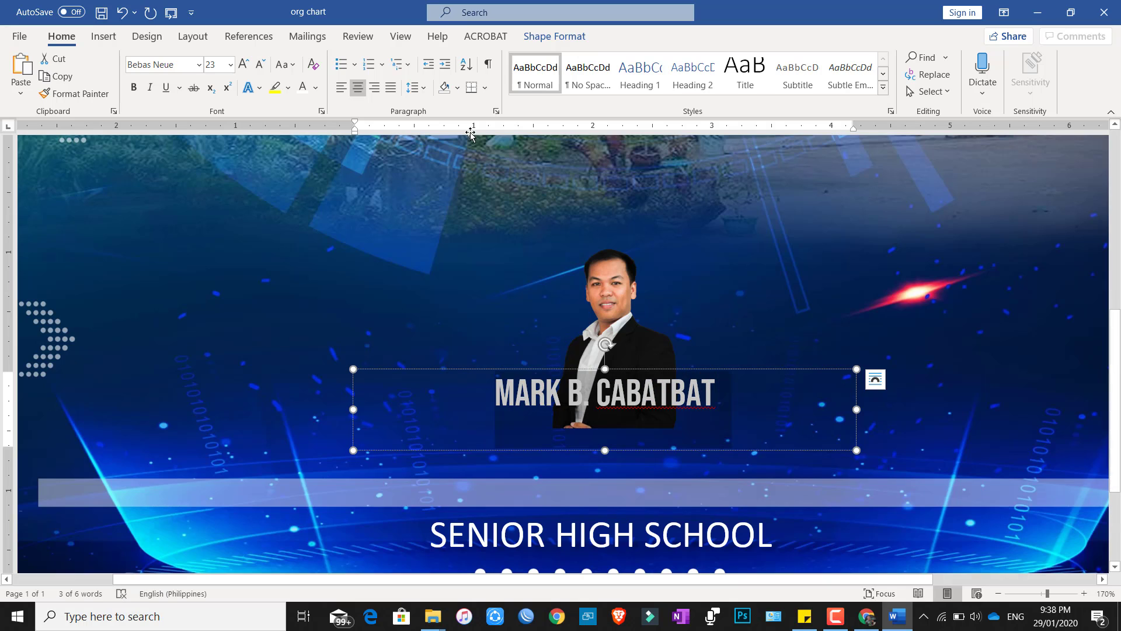
click(259, 64)
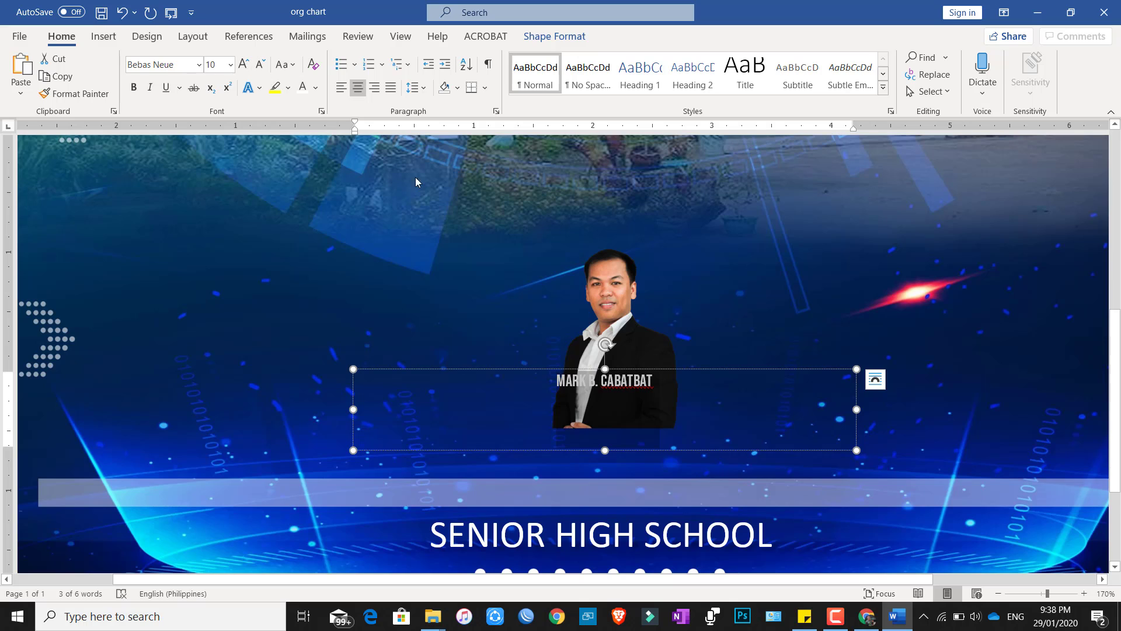
Shrink the name box and place it on the portrait's bottom edge.
drag(856, 409, 486, 408)
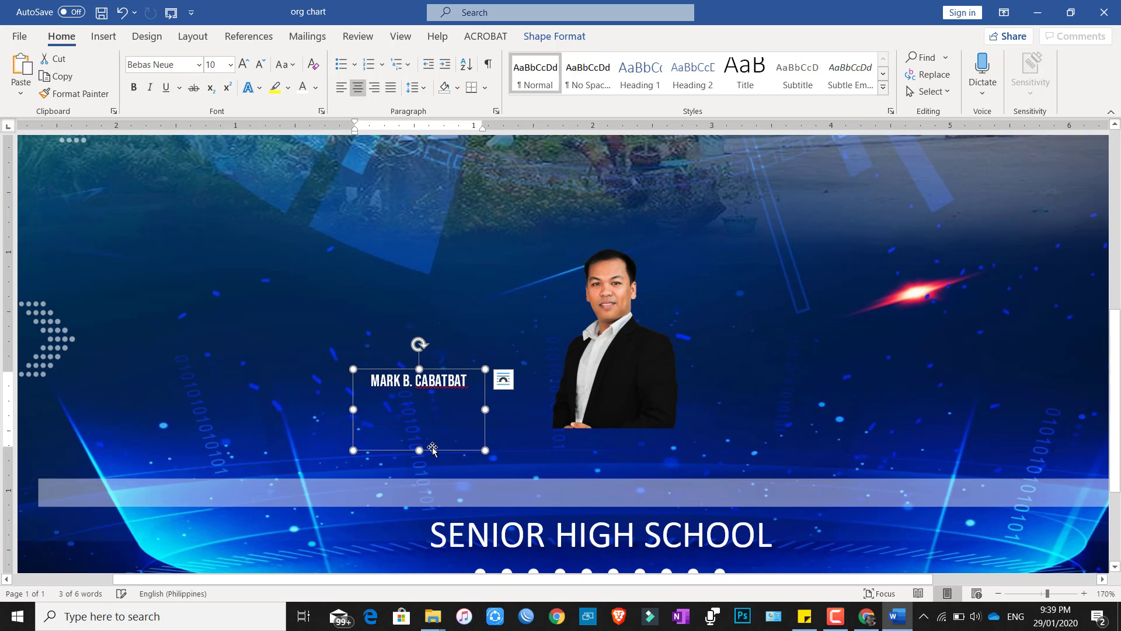
drag(419, 450, 419, 414)
drag(462, 369, 646, 380)
drag(649, 381, 650, 384)
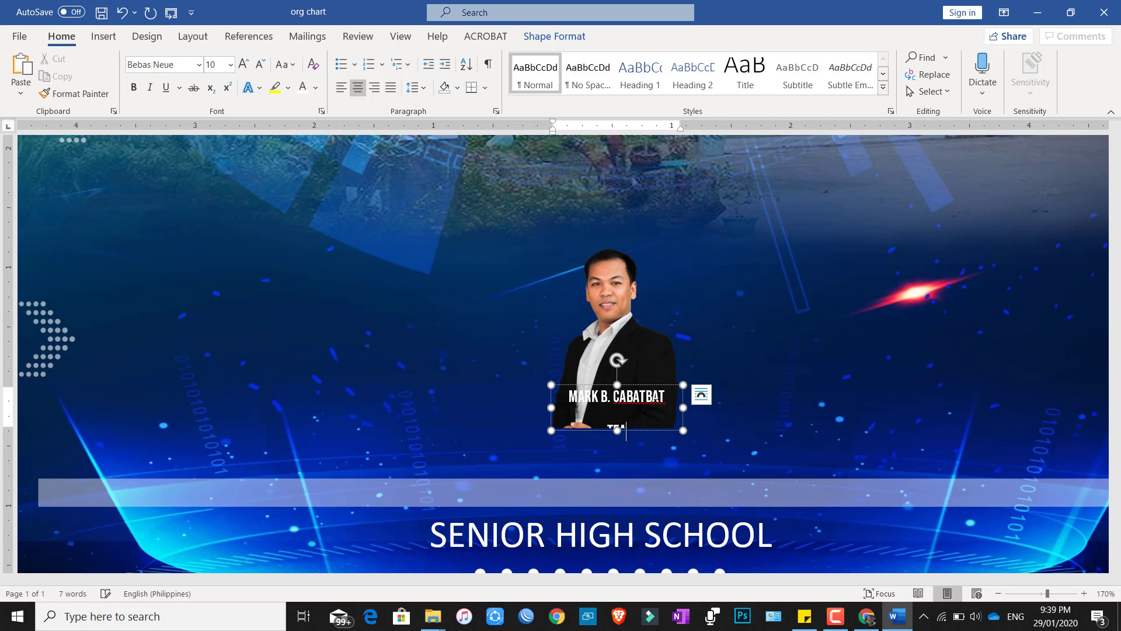
Add TEACHER III under the name with single spacing, 0 pt after, and shrink the box.
text(R III)
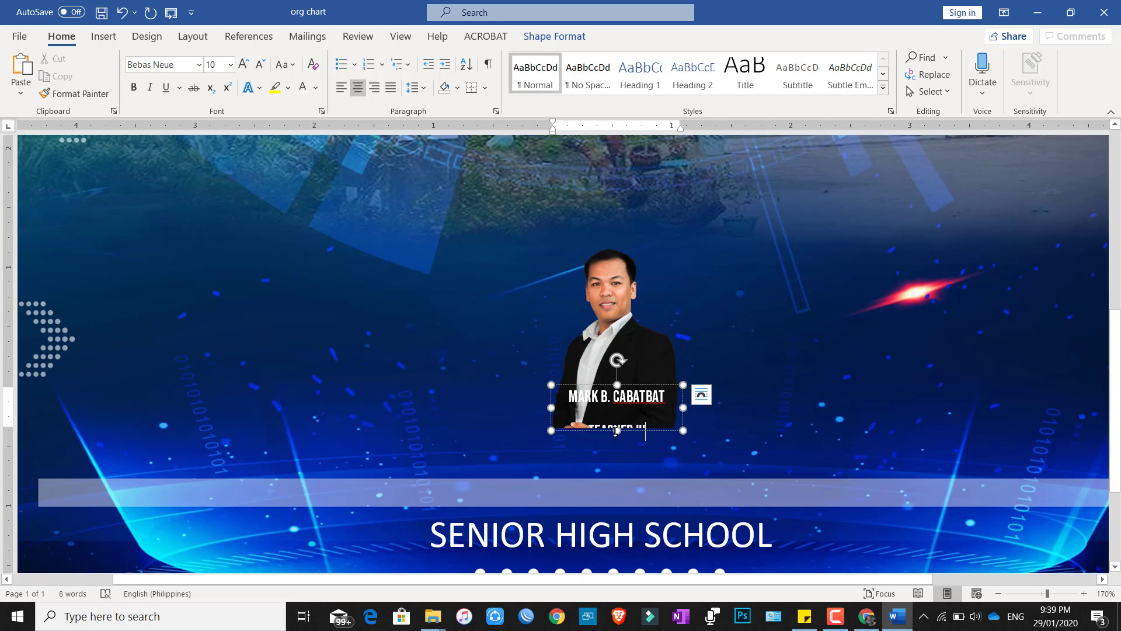
drag(617, 430, 571, 400)
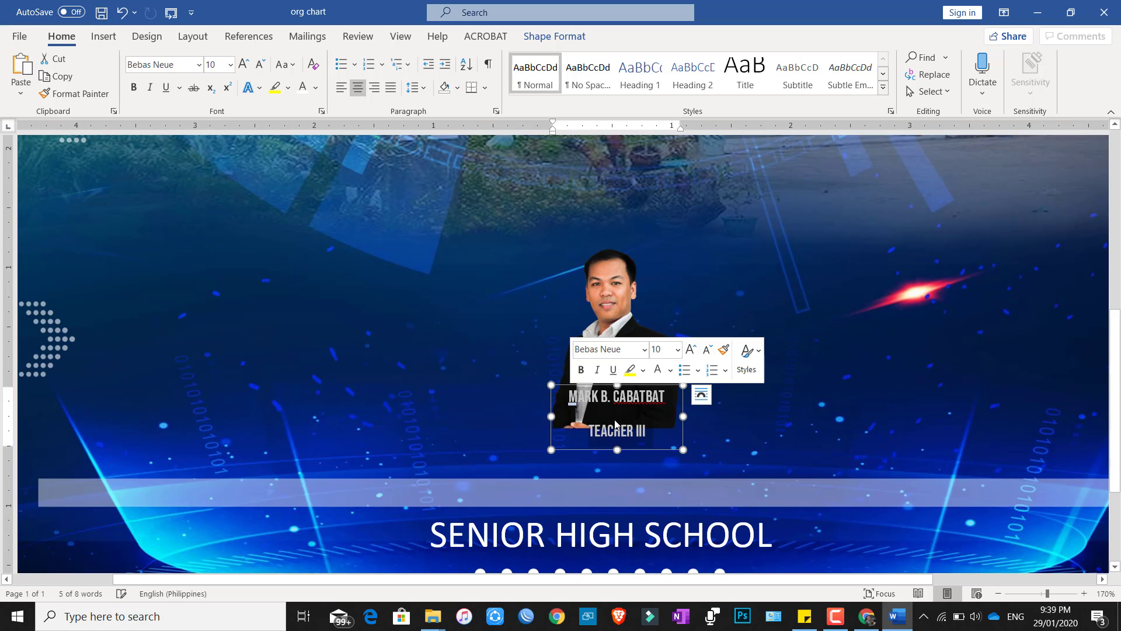
right_click(610, 401)
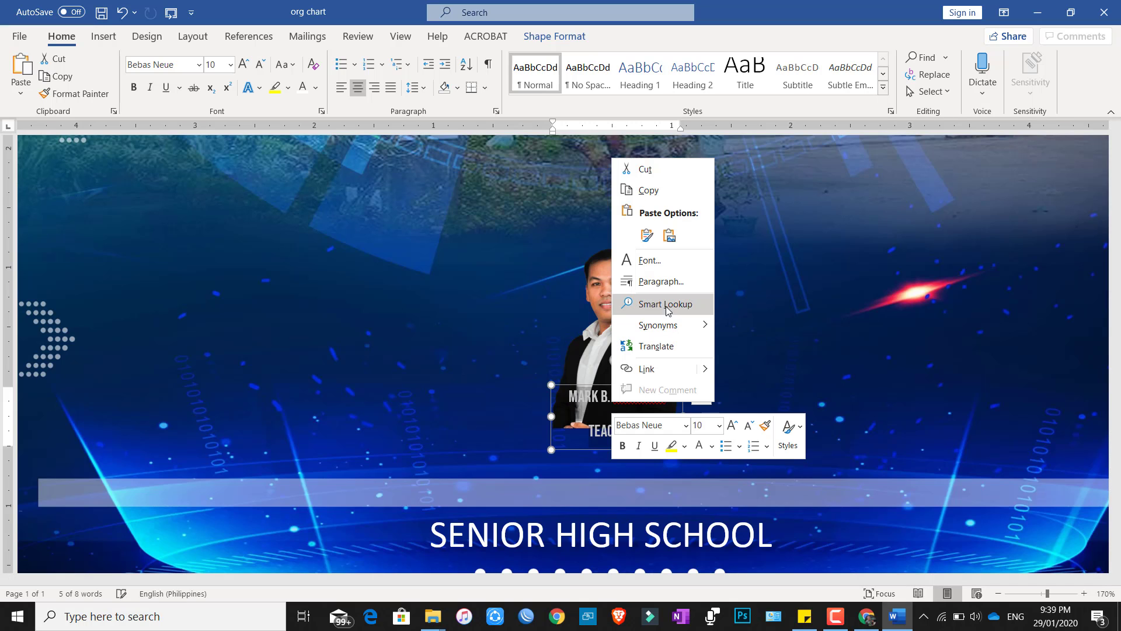
click(662, 286)
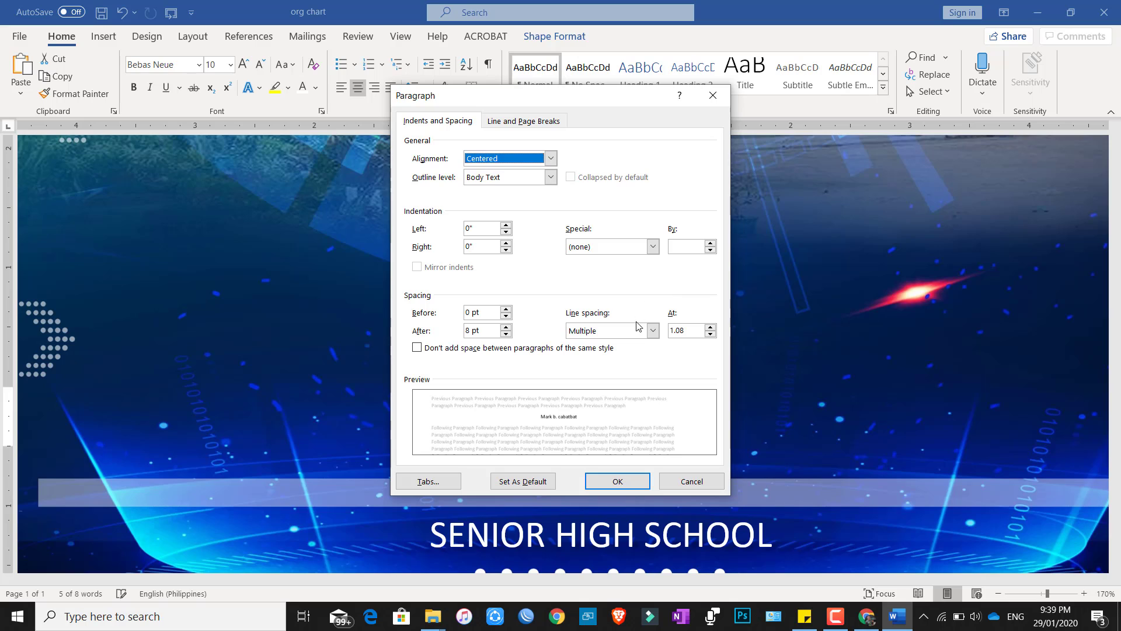
click(640, 330)
click(624, 345)
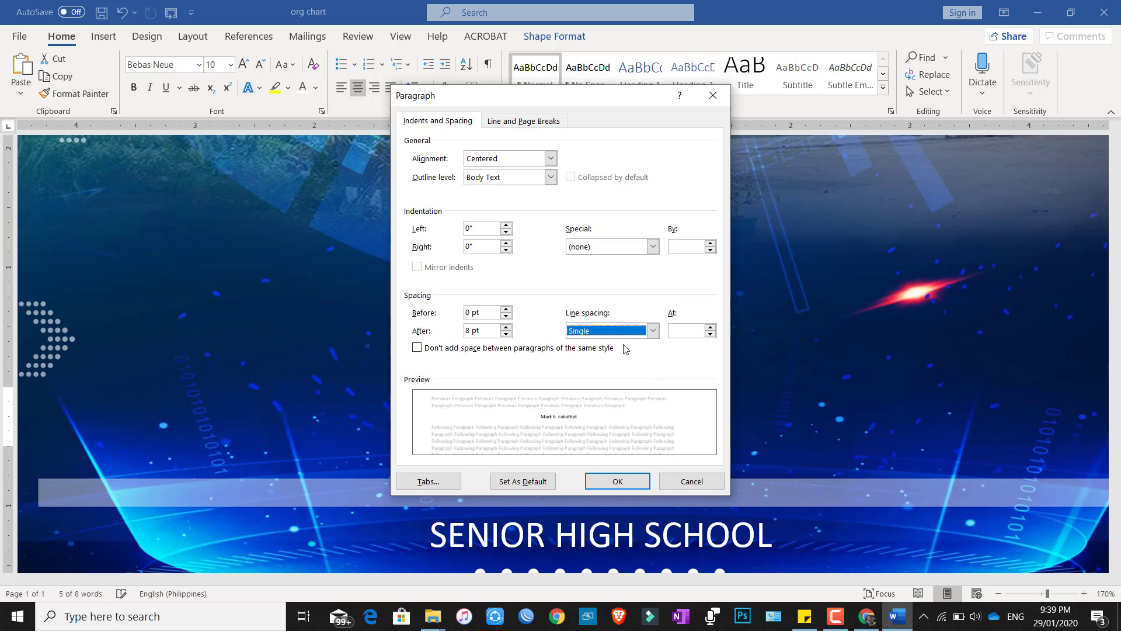
click(506, 334)
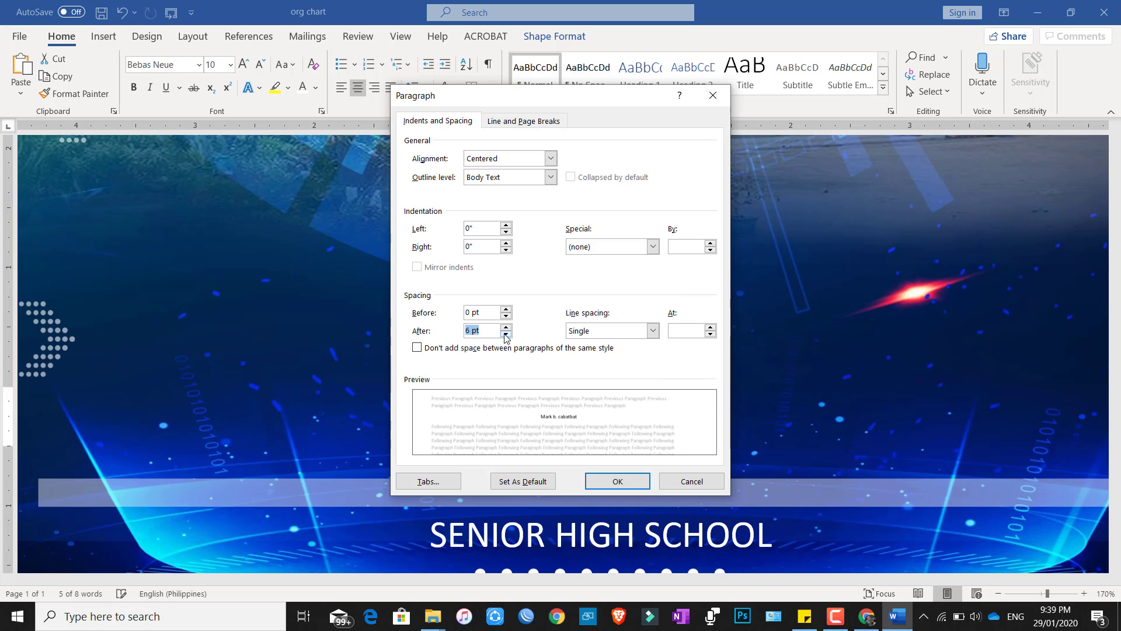
click(597, 479)
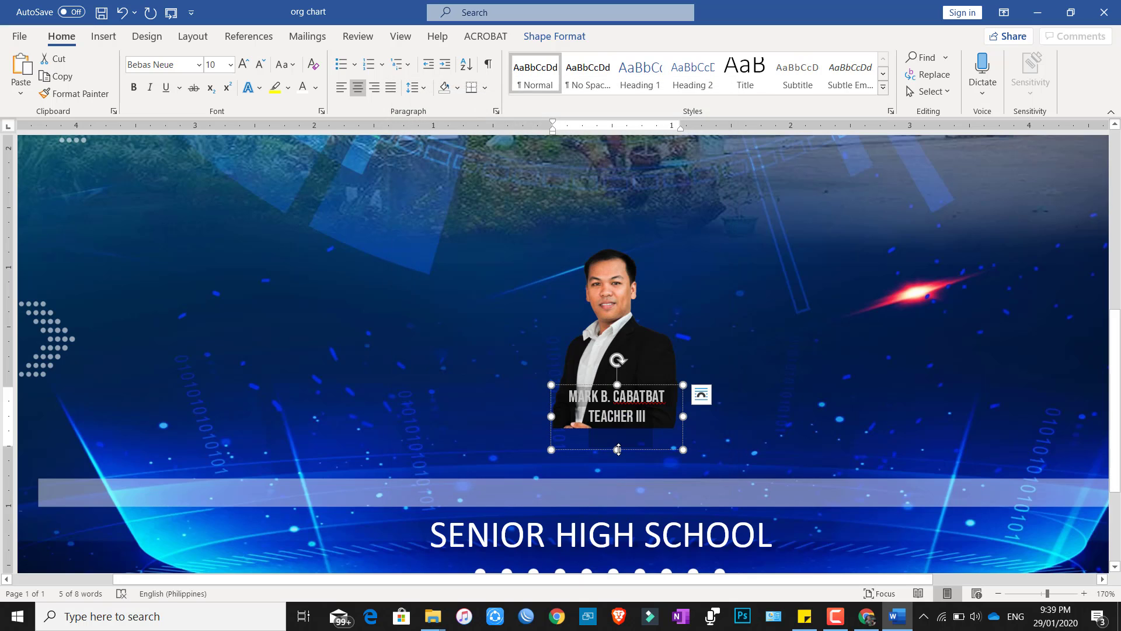
drag(617, 449, 617, 425)
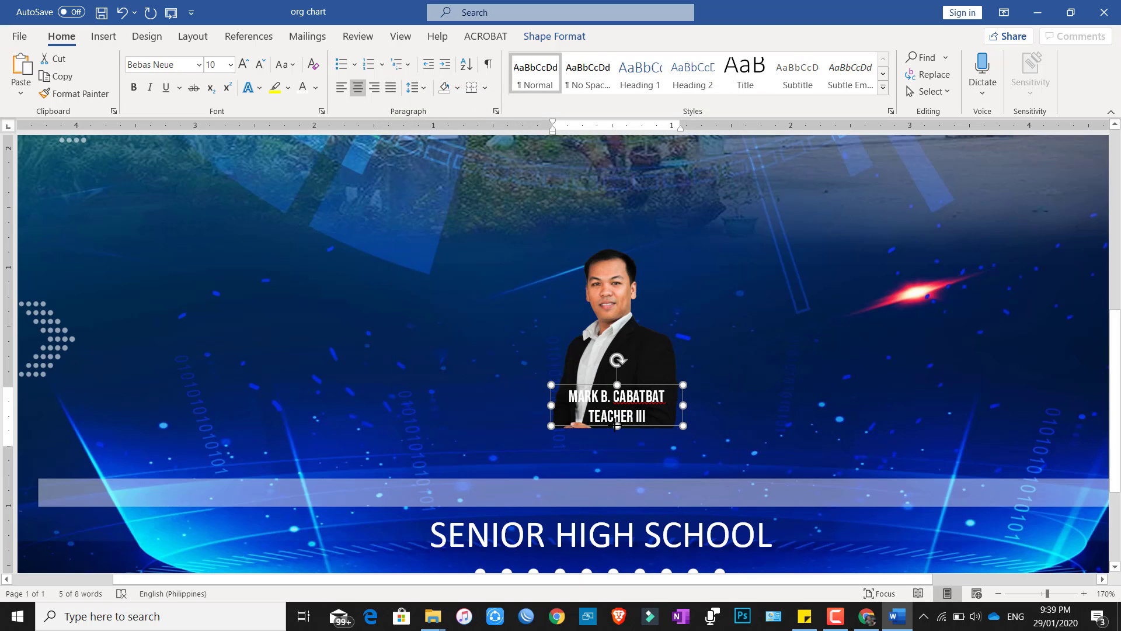
Make the name line of the caption bold.
drag(666, 398, 568, 398)
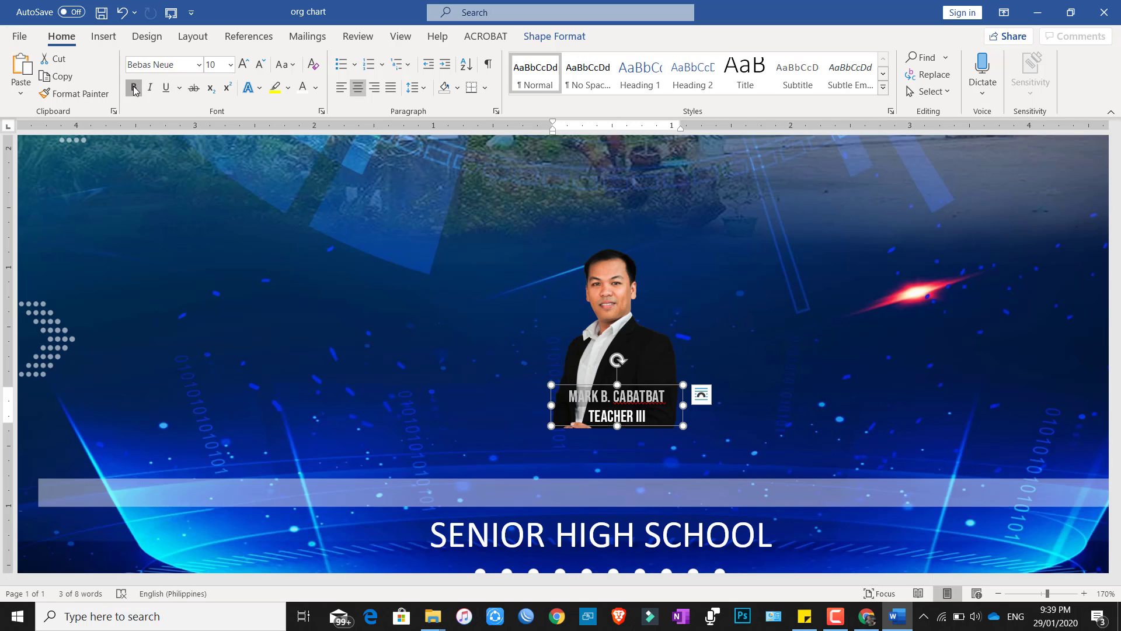
click(134, 87)
click(639, 420)
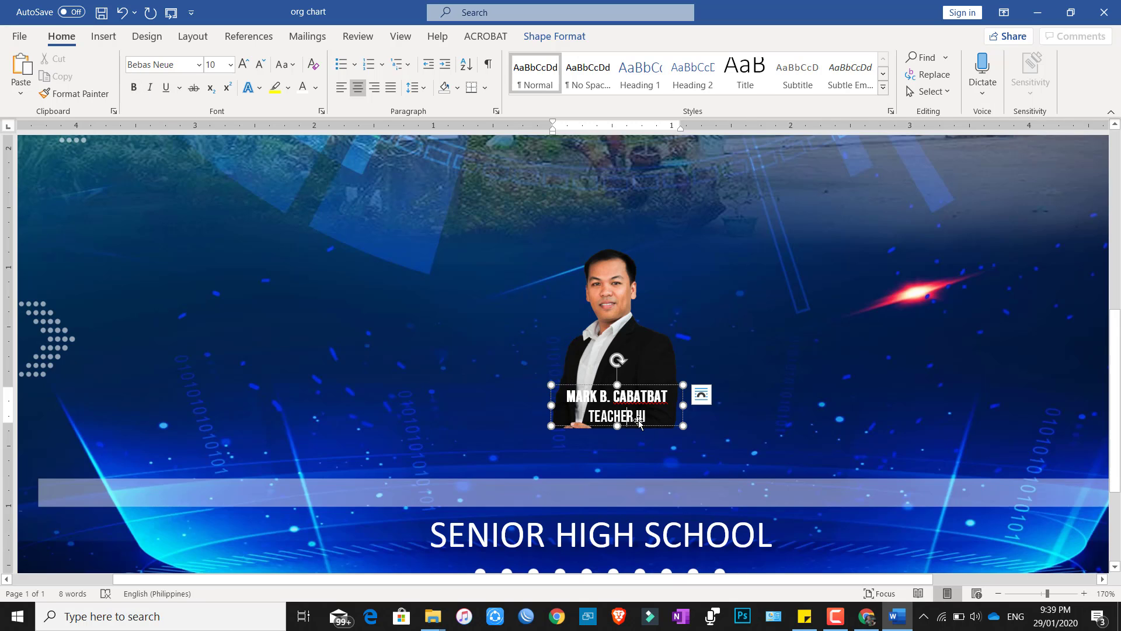
click(641, 396)
right_click(625, 397)
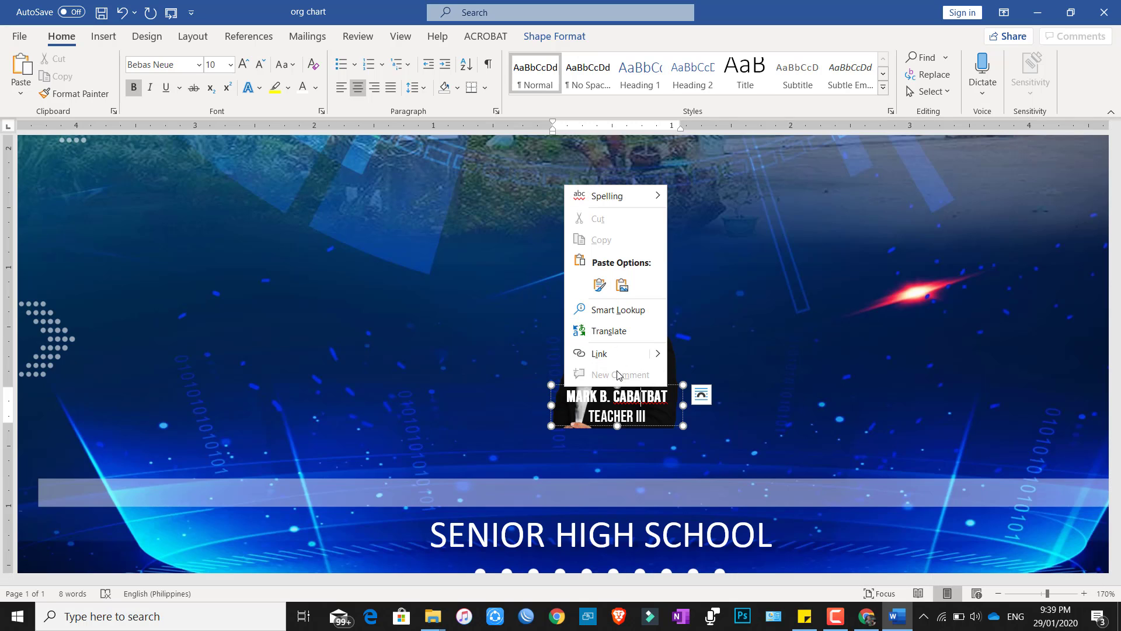
key(Escape)
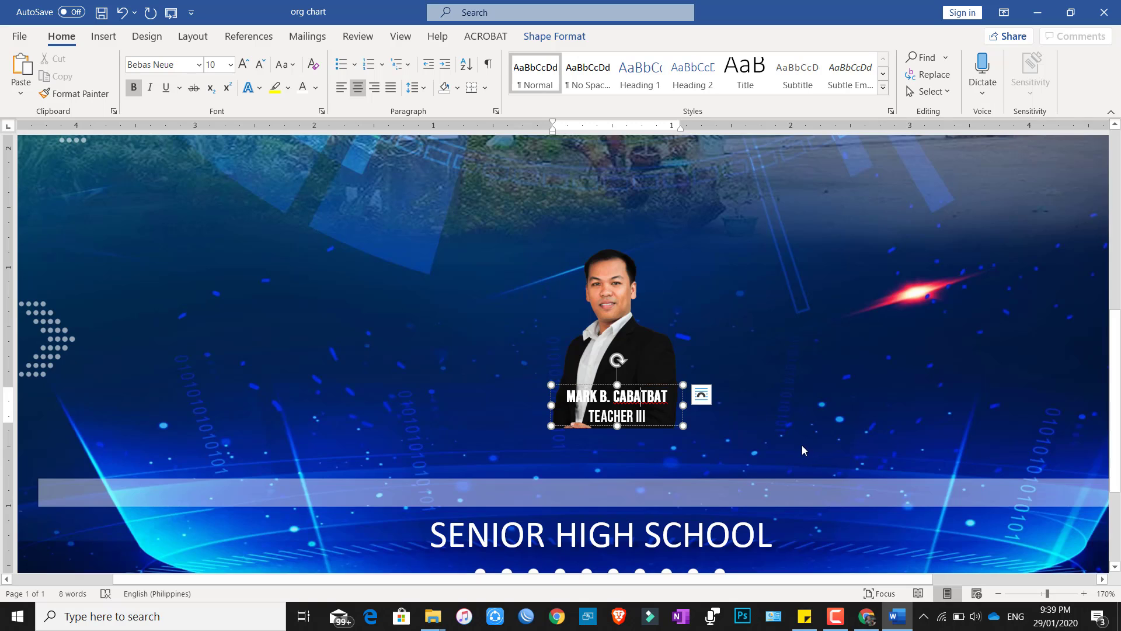
Nudge the caption box slightly left to centre it on the portrait.
click(666, 385)
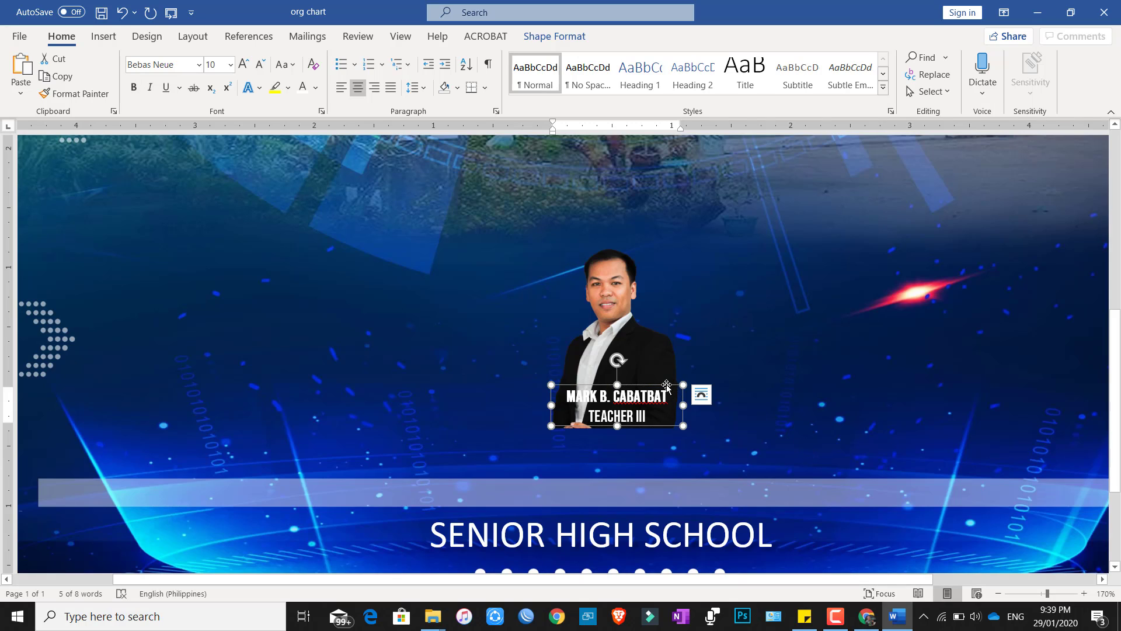
key(Left)
key(Left)
key(Left)
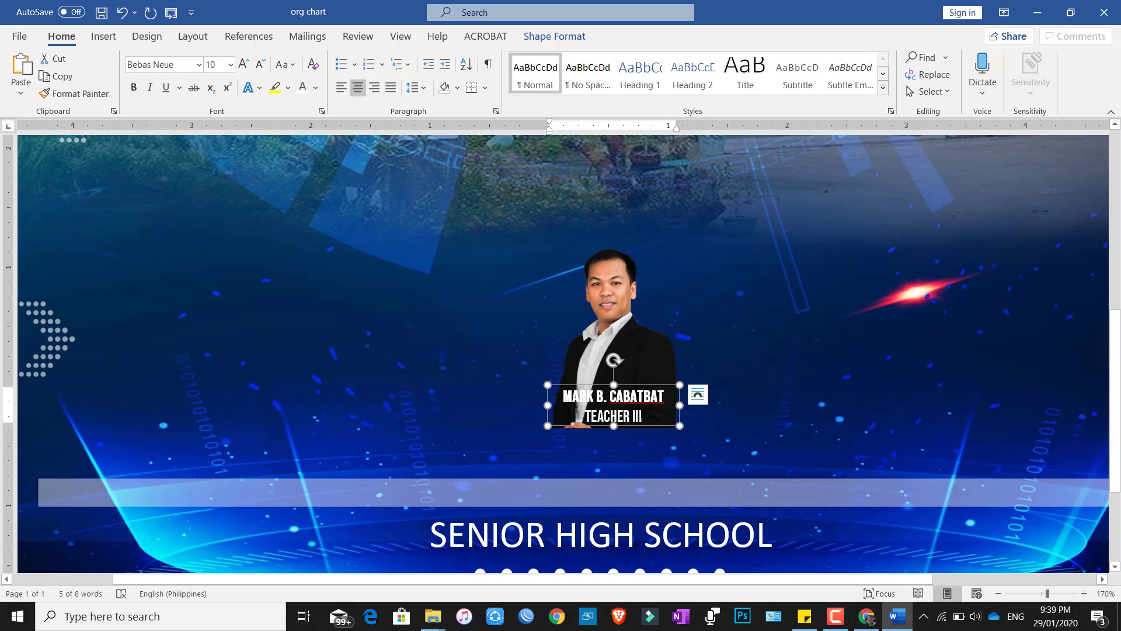
click(640, 416)
drag(665, 396, 559, 396)
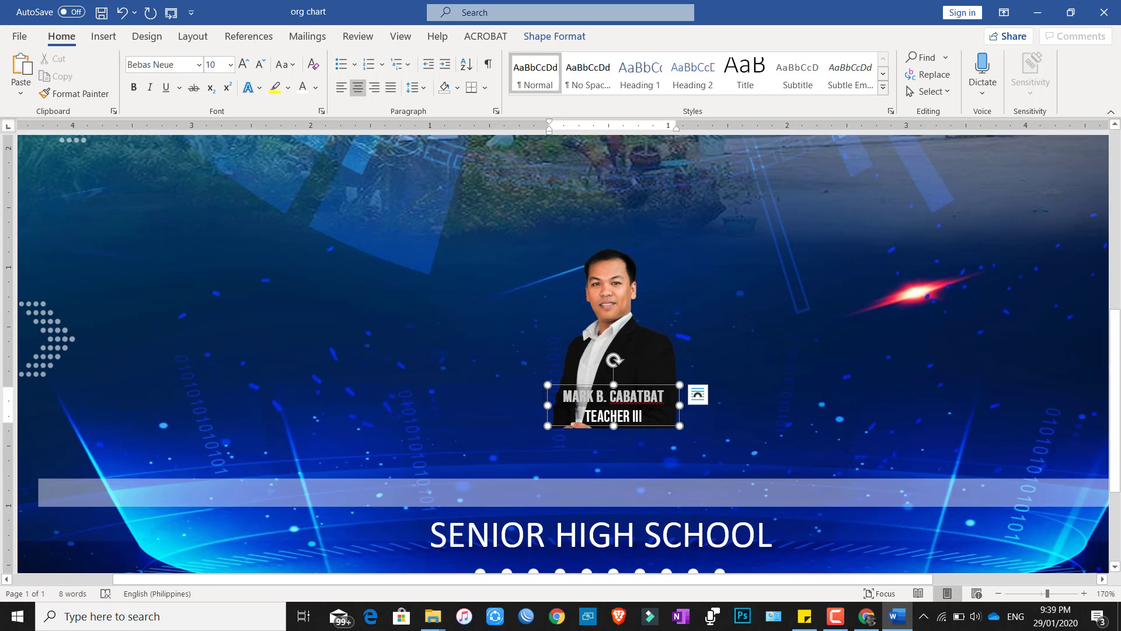
Give the name caption line a thin ¼ pt text outline.
click(258, 89)
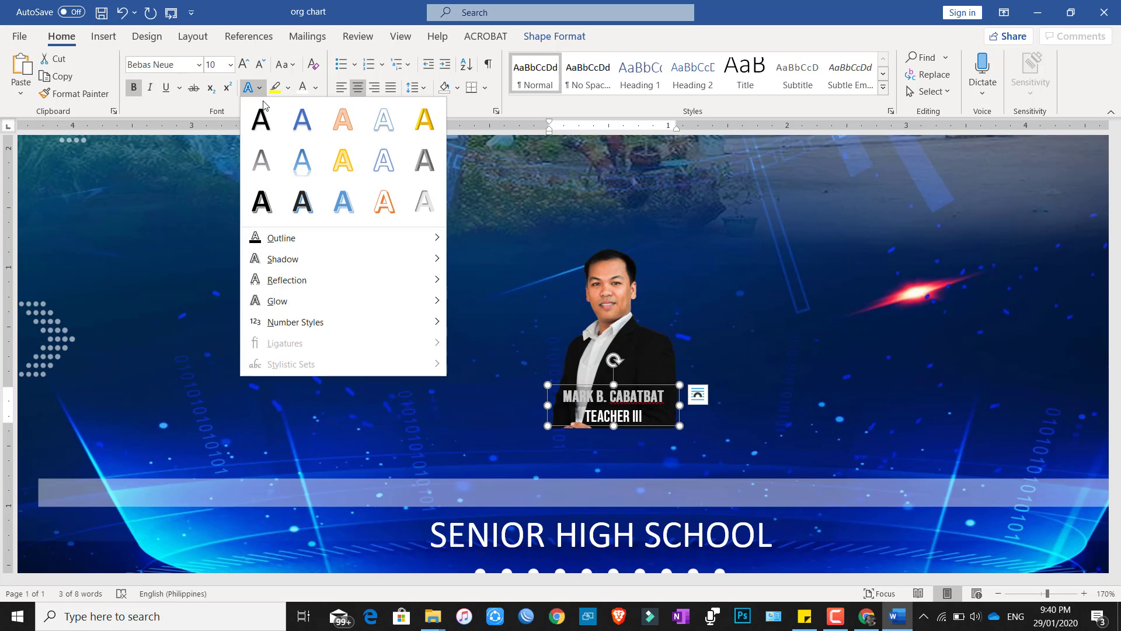
mouse_move(289, 239)
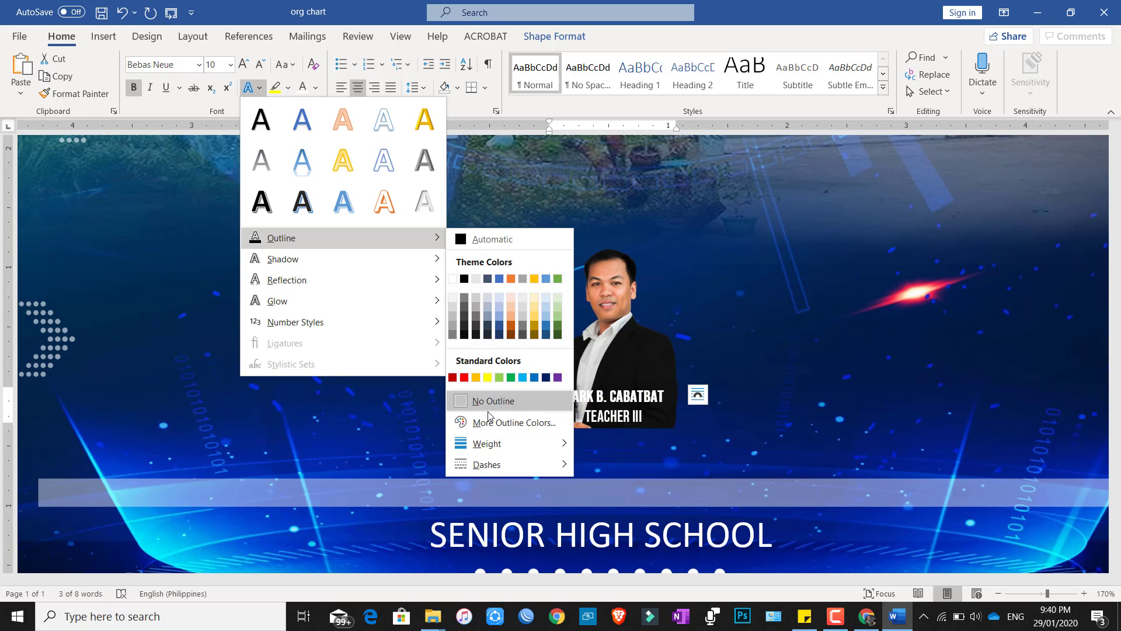
mouse_move(493, 454)
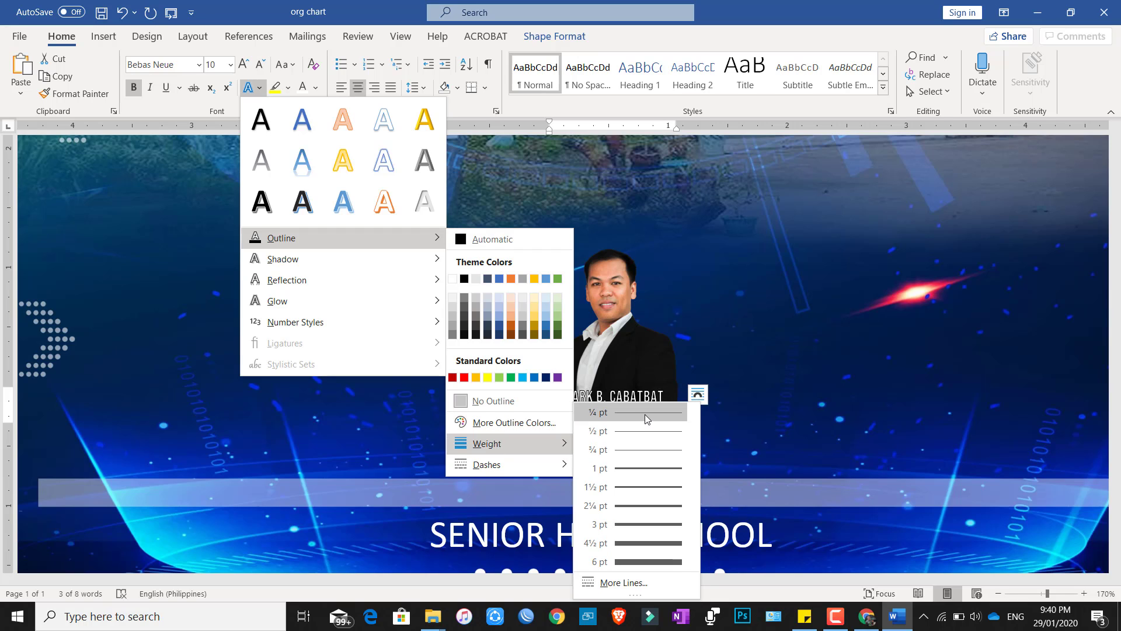
click(645, 414)
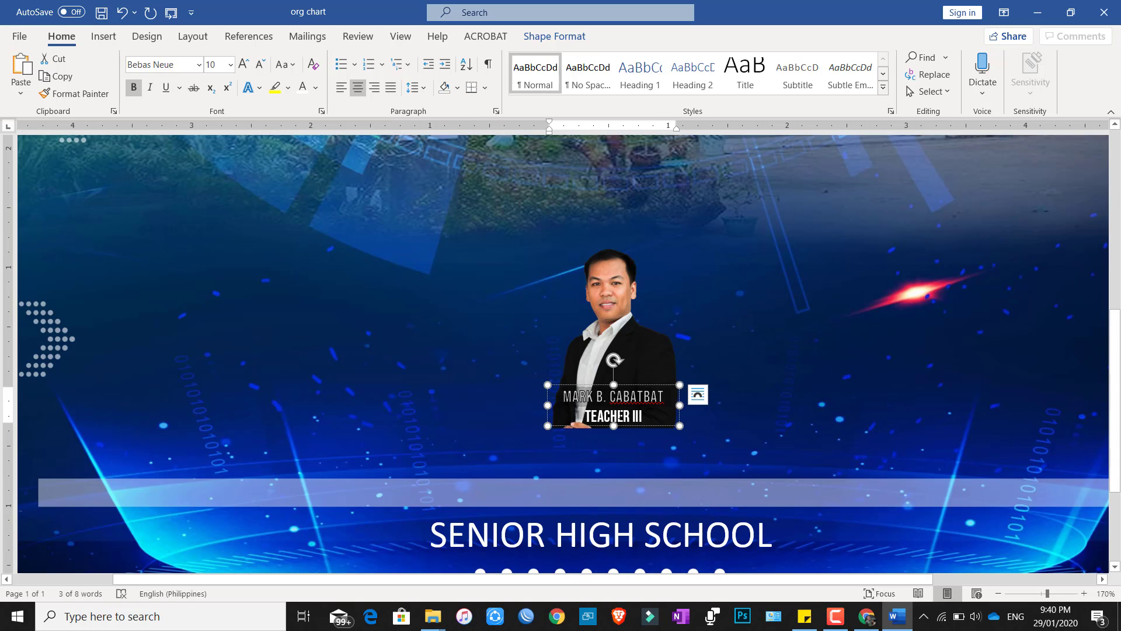
click(618, 416)
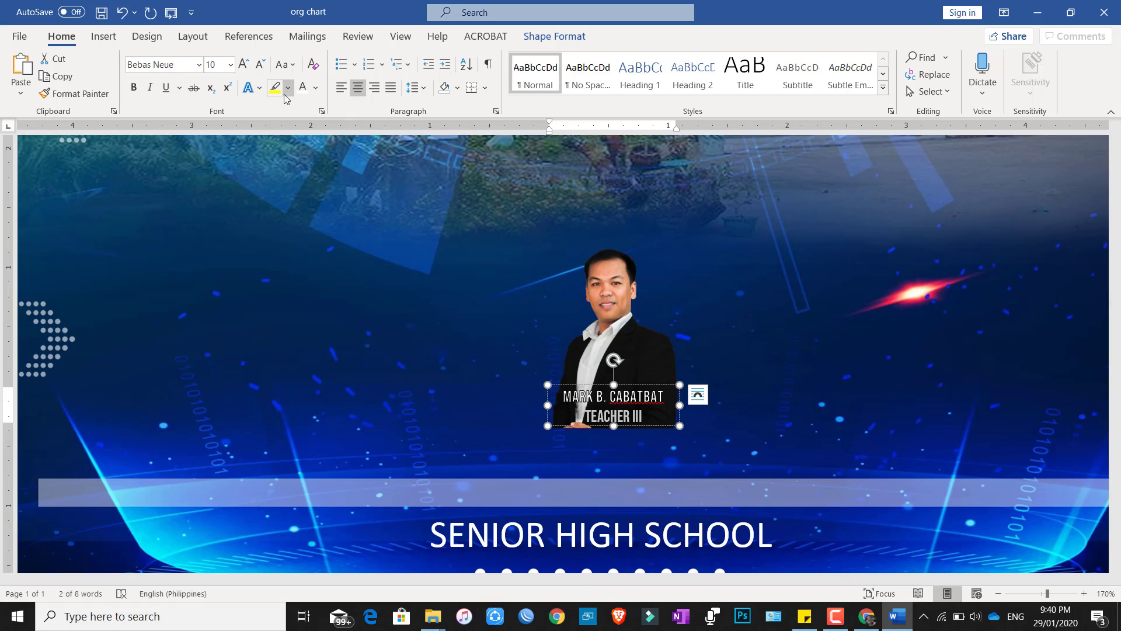
Apply the same ¼ pt text outline to the TEACHER III line.
click(259, 87)
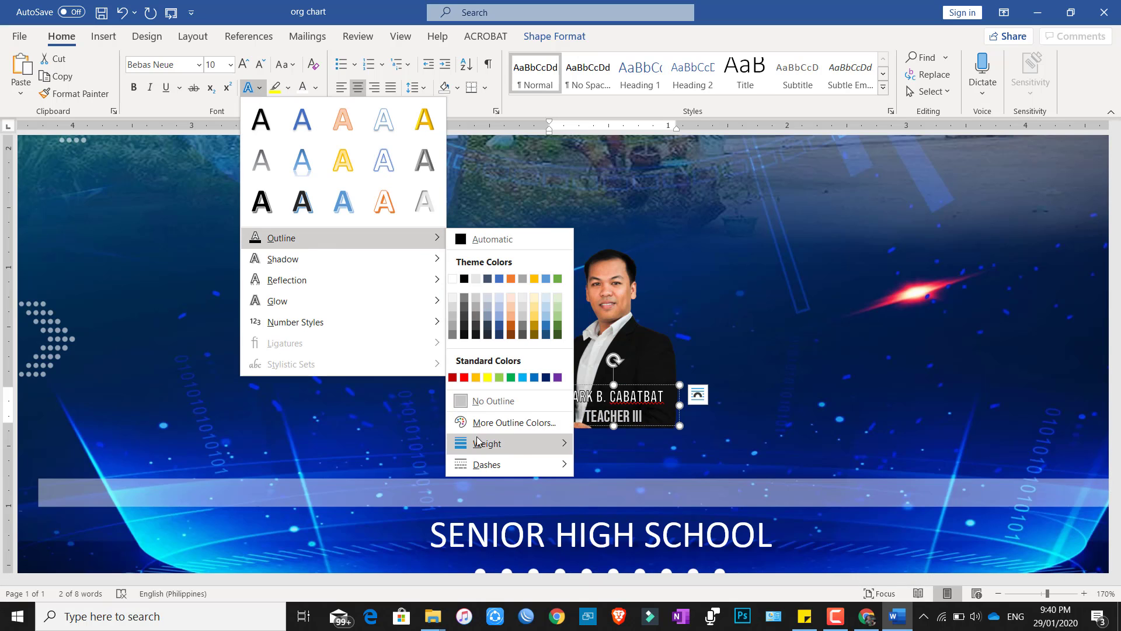
mouse_move(490, 445)
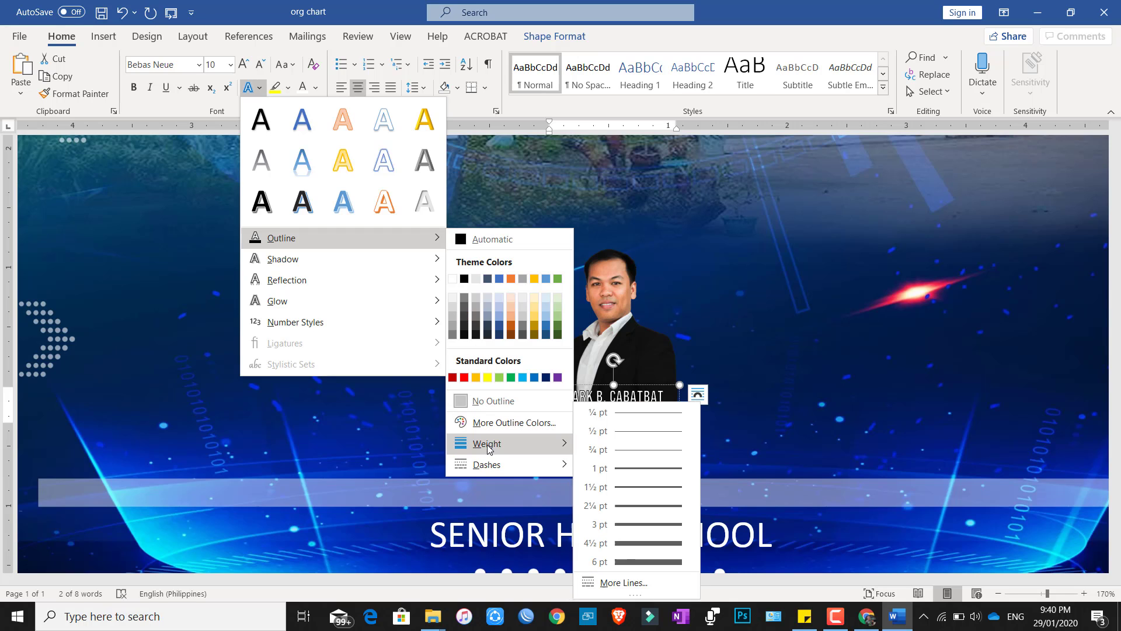
click(611, 412)
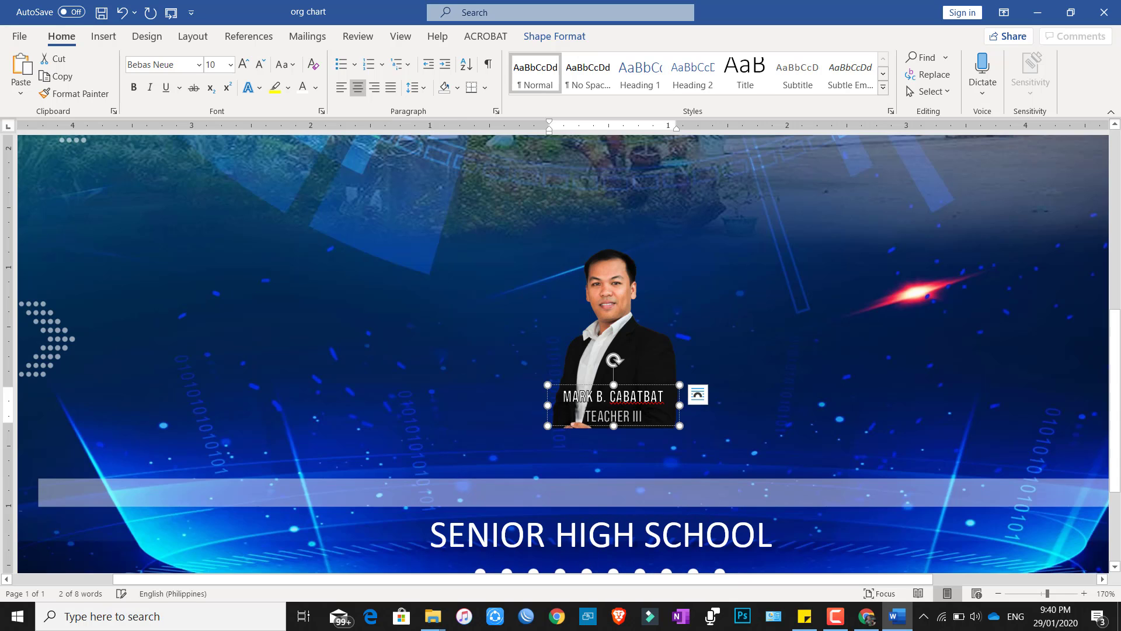
click(686, 416)
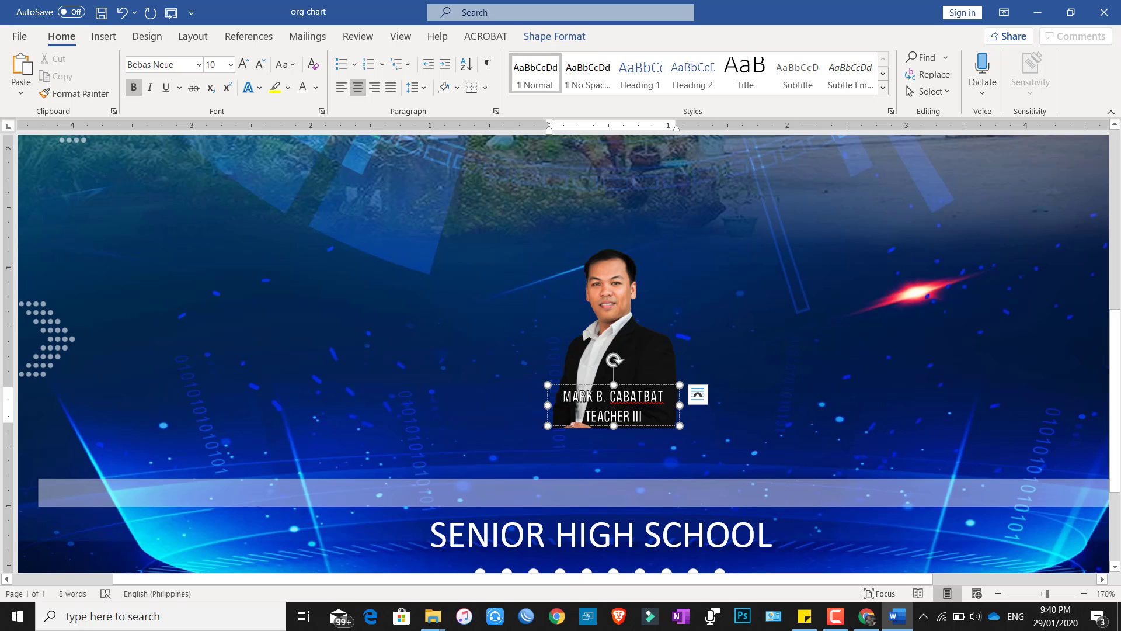
ctrl+scroll(706, 443, up, 15)
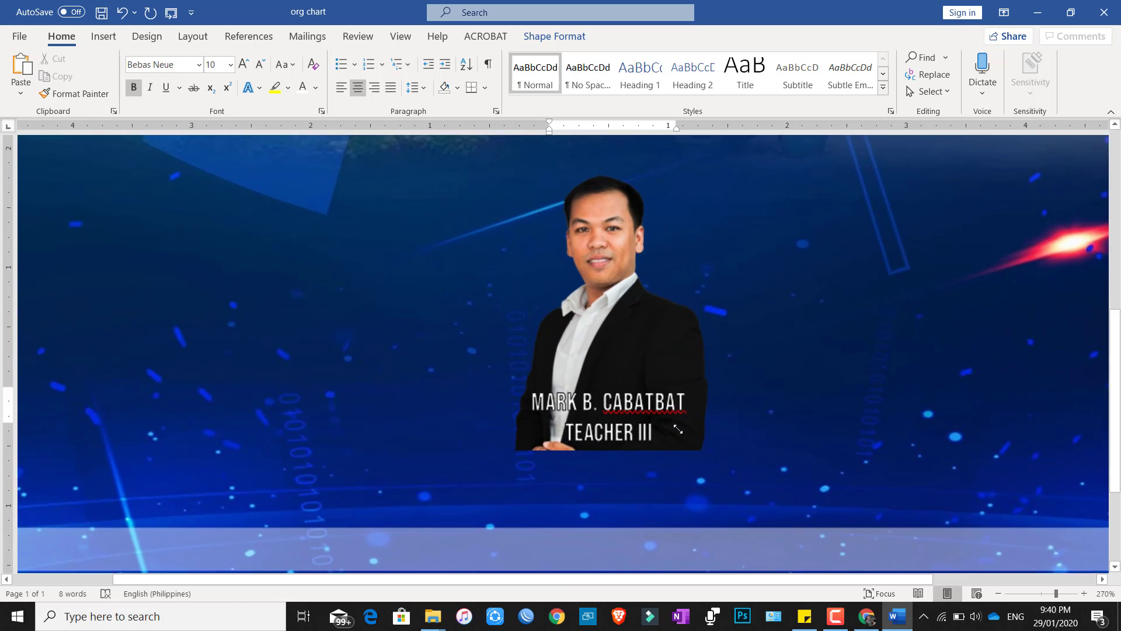
ctrl+scroll(692, 409, up, 5)
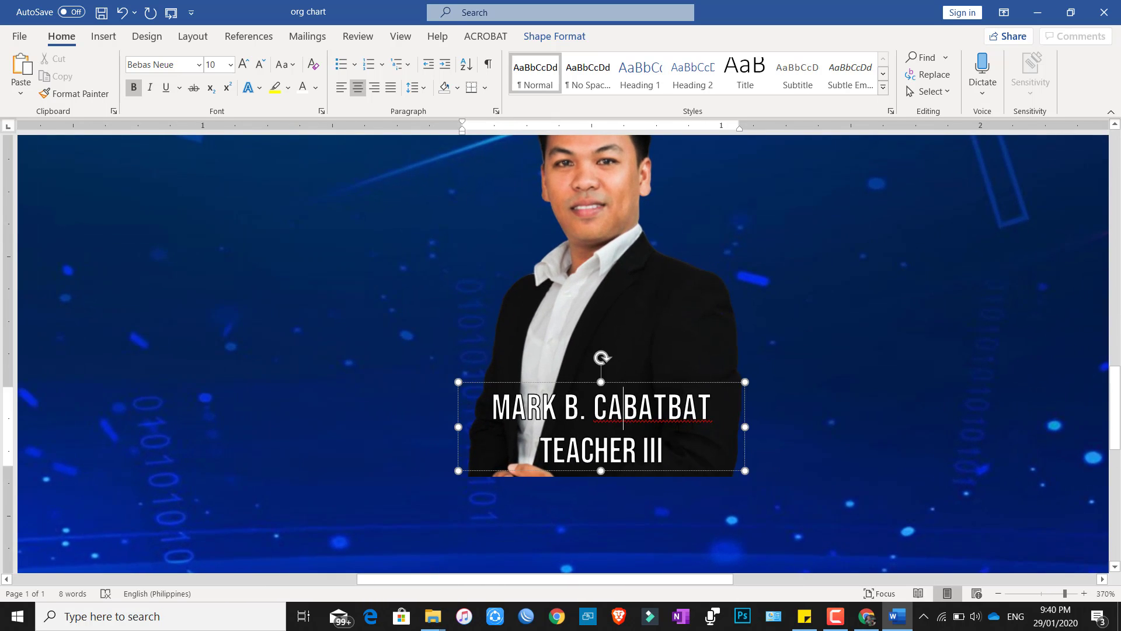
ctrl+scroll(714, 453, down, 20)
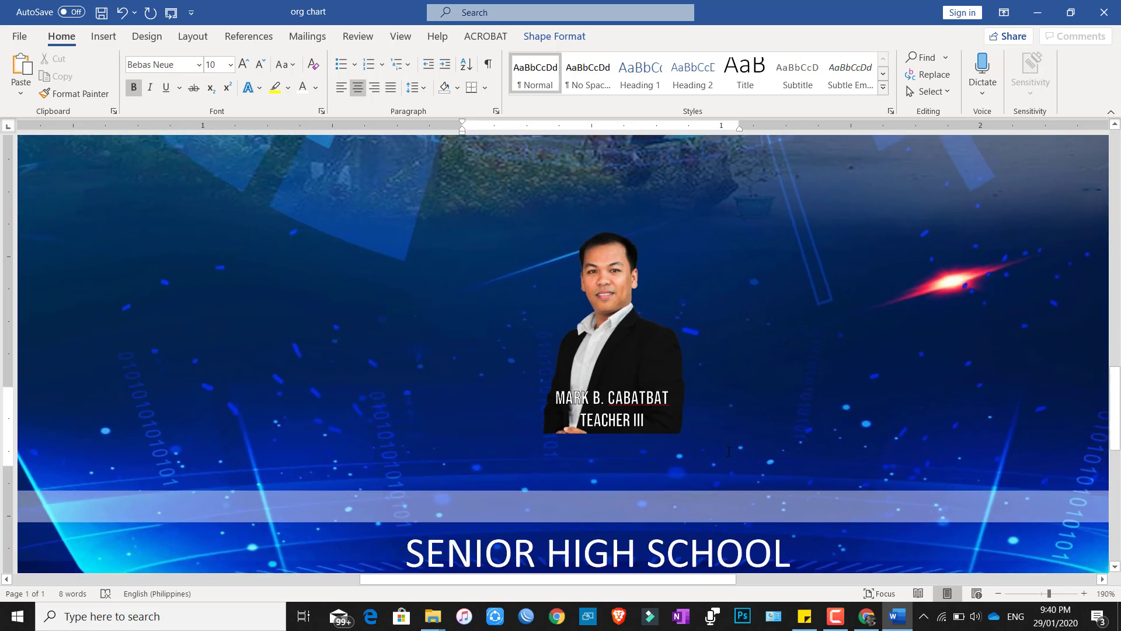
ctrl+scroll(652, 443, up, 3)
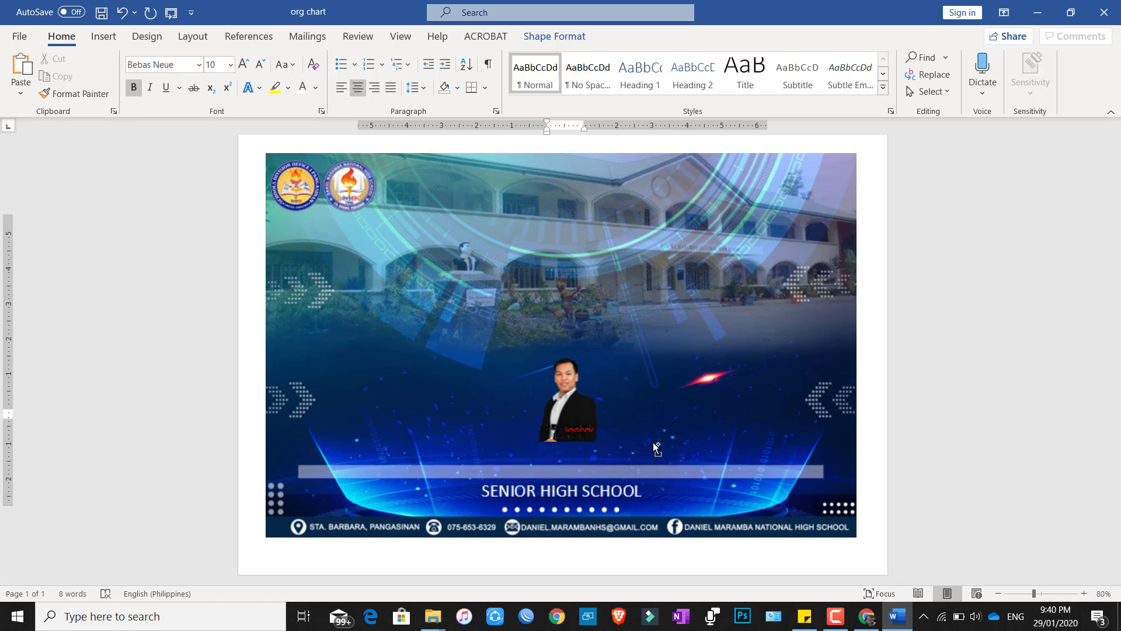
click(957, 380)
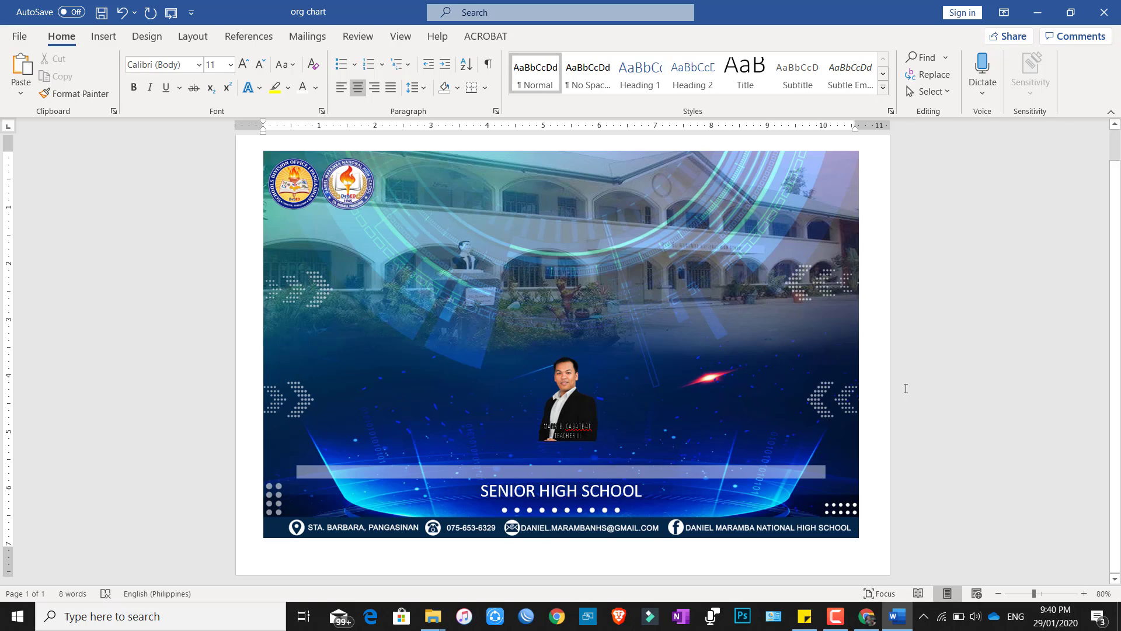